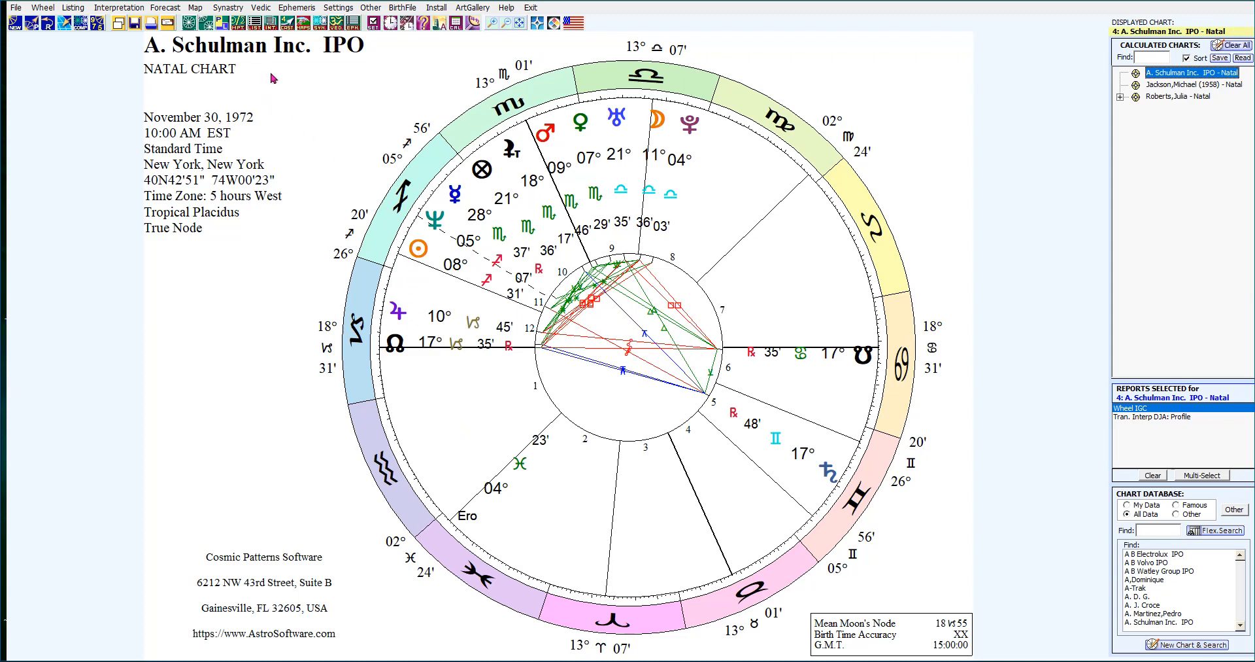
Step: Open Matrix Search for the displayed A. Schulman Inc. IPO natal chart
left_click(287, 27)
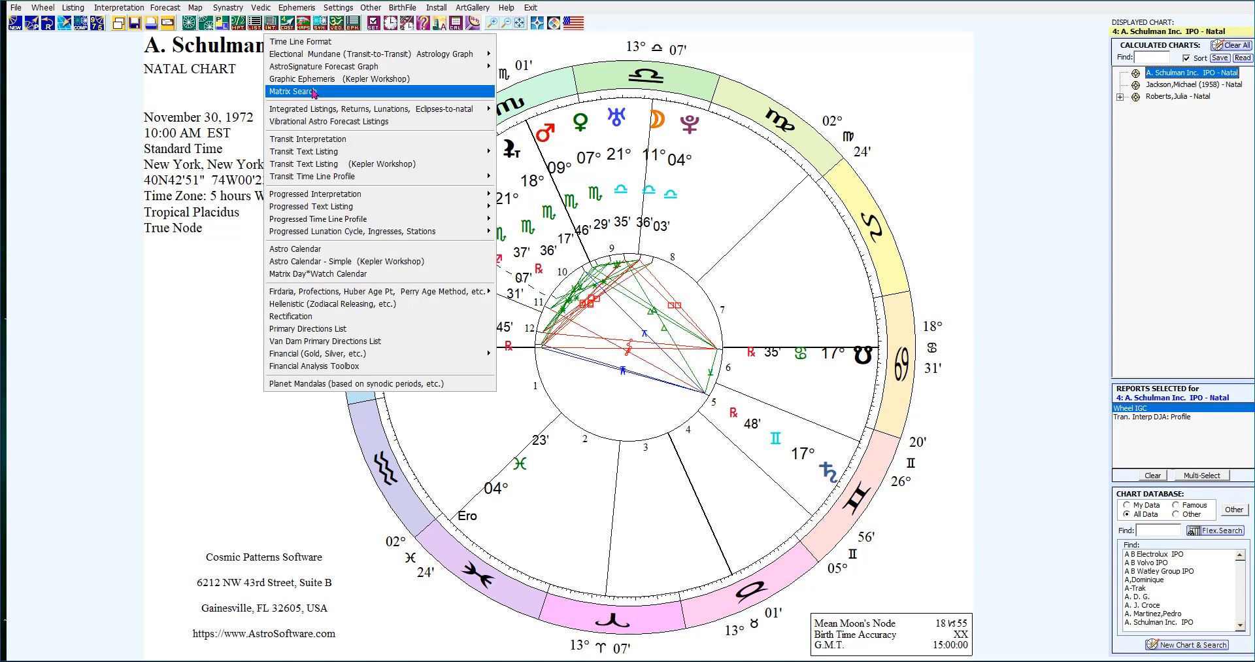
left_click(562, 85)
left_click(537, 26)
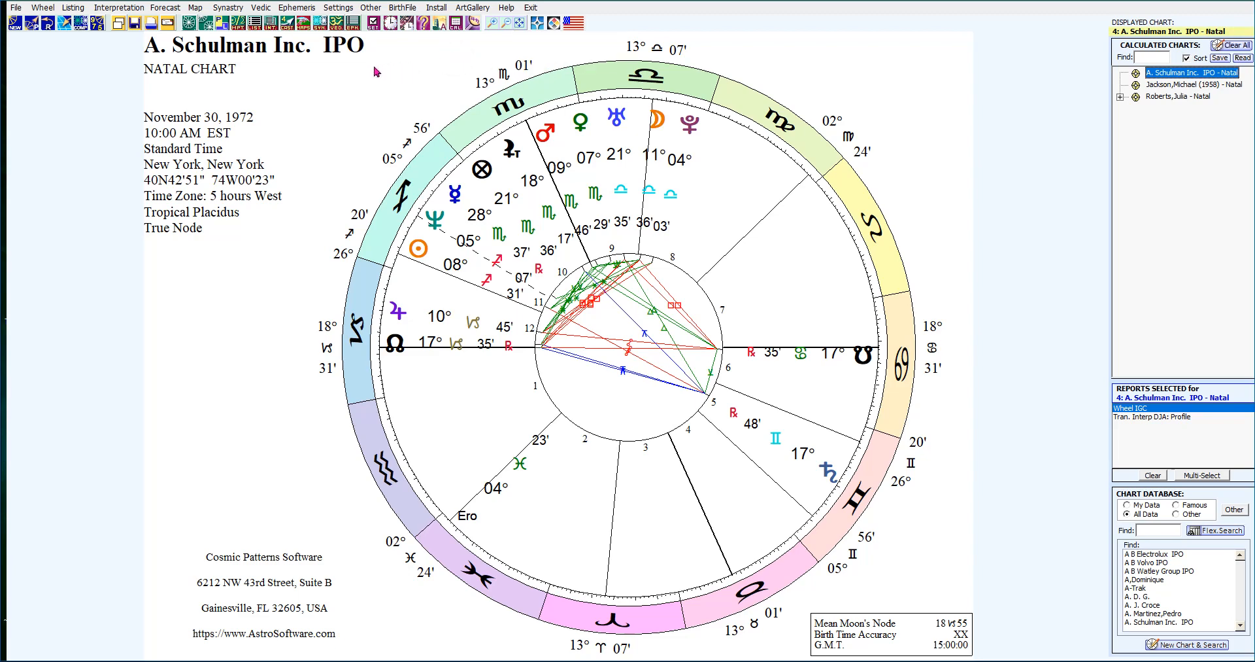
left_click(288, 24)
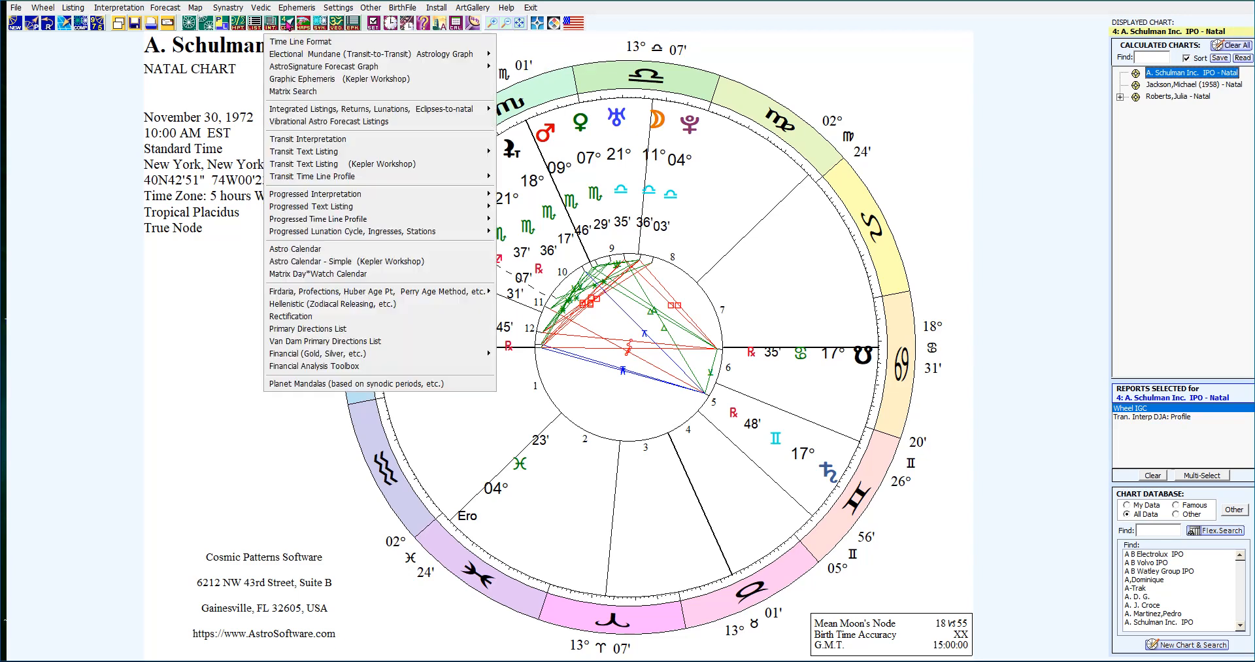
left_click(311, 91)
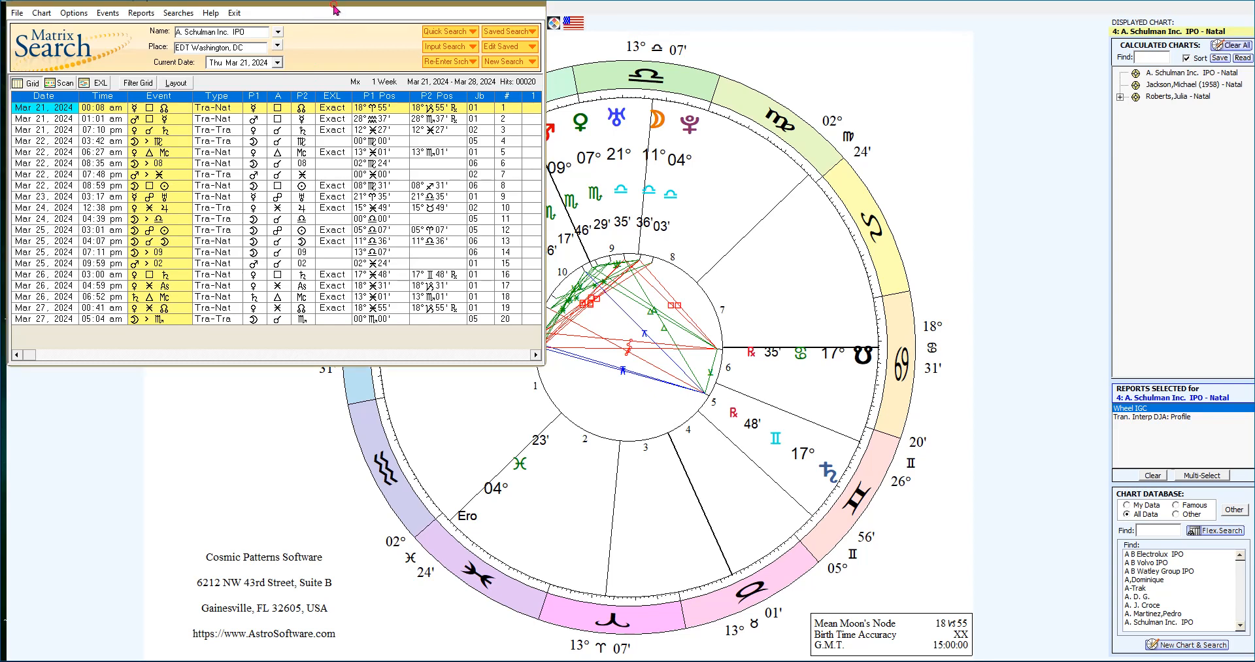
Step: Reposition and enlarge the Matrix Search window so more of the results grid's columns are shown
left_click_drag(336, 2, 367, 52)
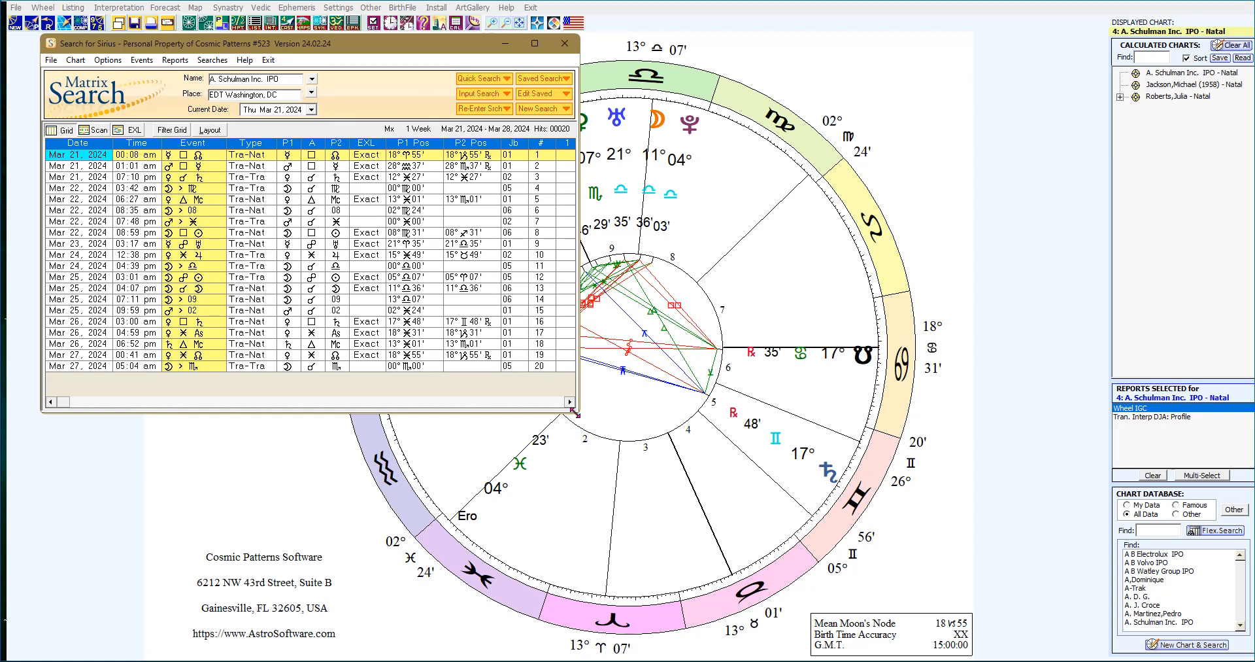
left_click_drag(577, 413, 772, 514)
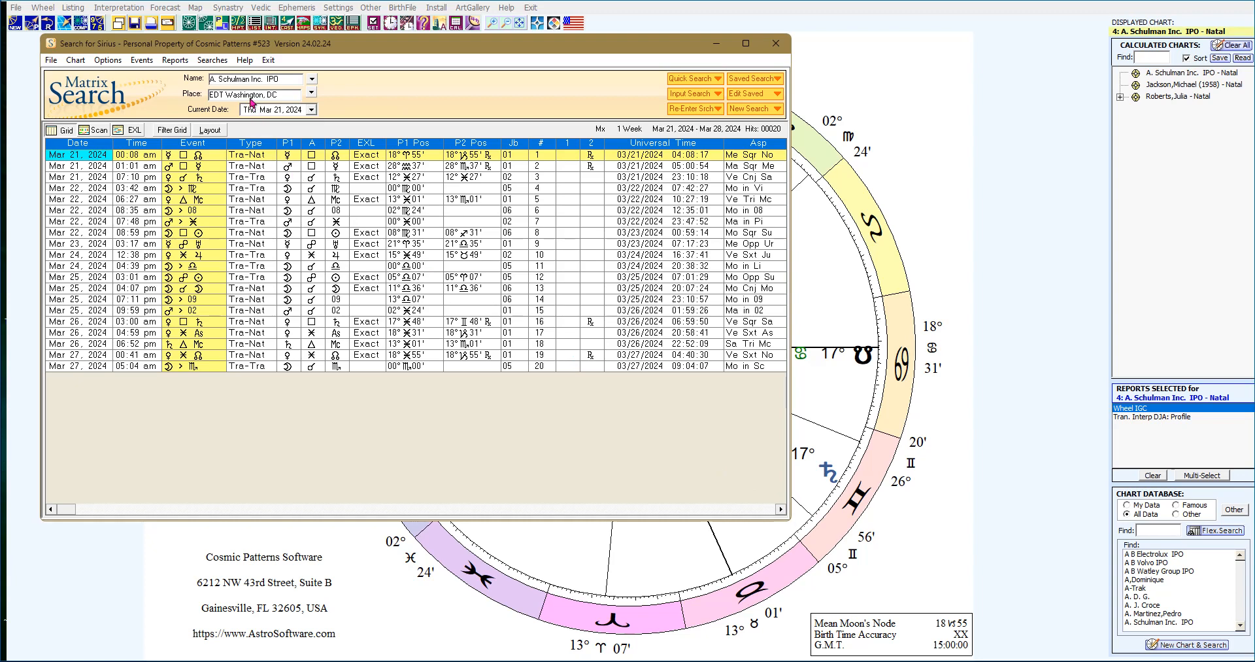
left_click_drag(268, 49, 331, 67)
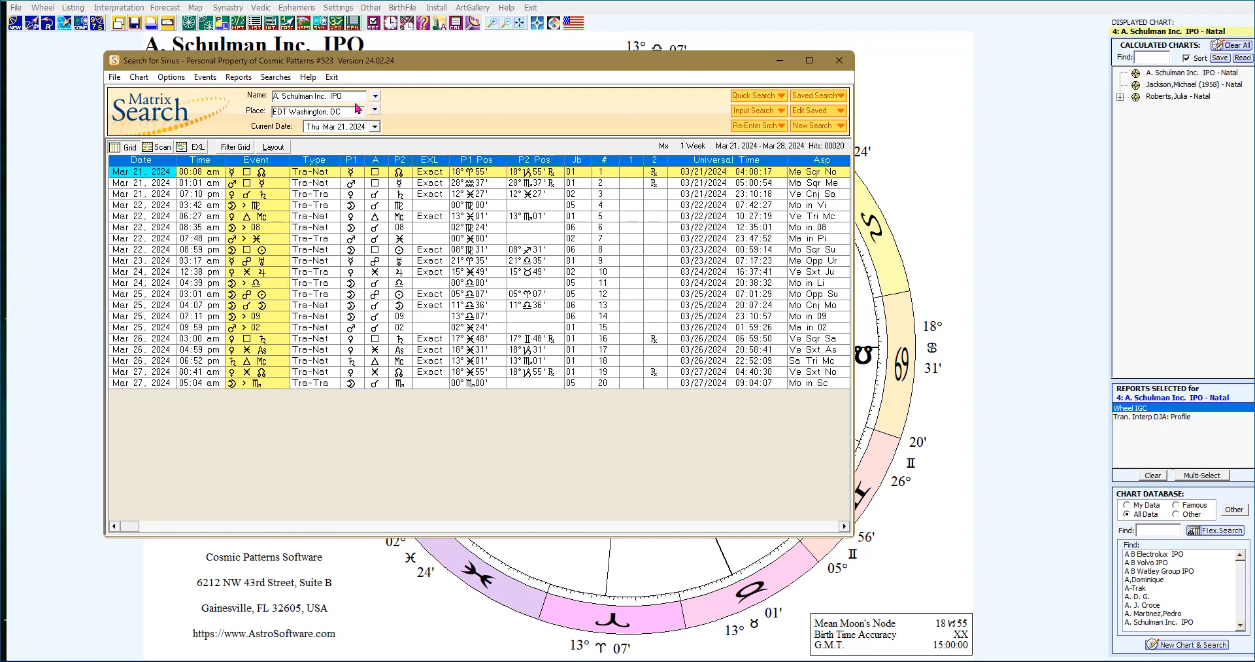
Step: Change the search place to Gainesville, FL by looking it up in the atlas, and accept the atlas time zone data
left_click(375, 110)
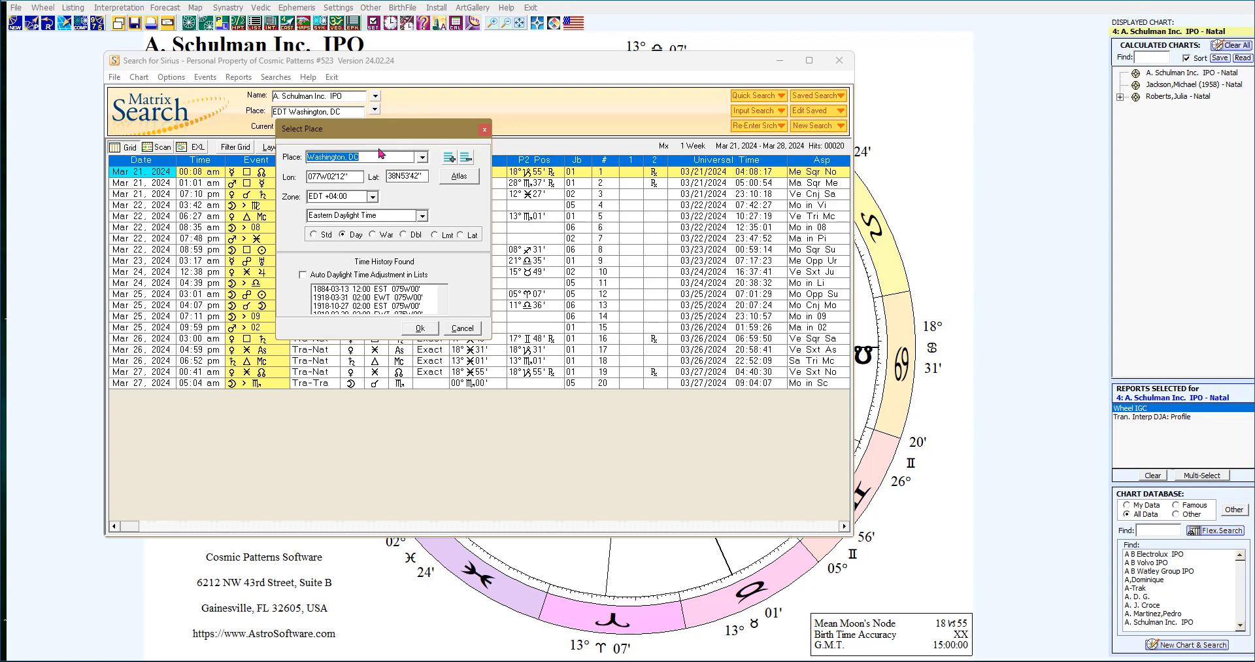
type("Gainesville, FL")
left_click(450, 185)
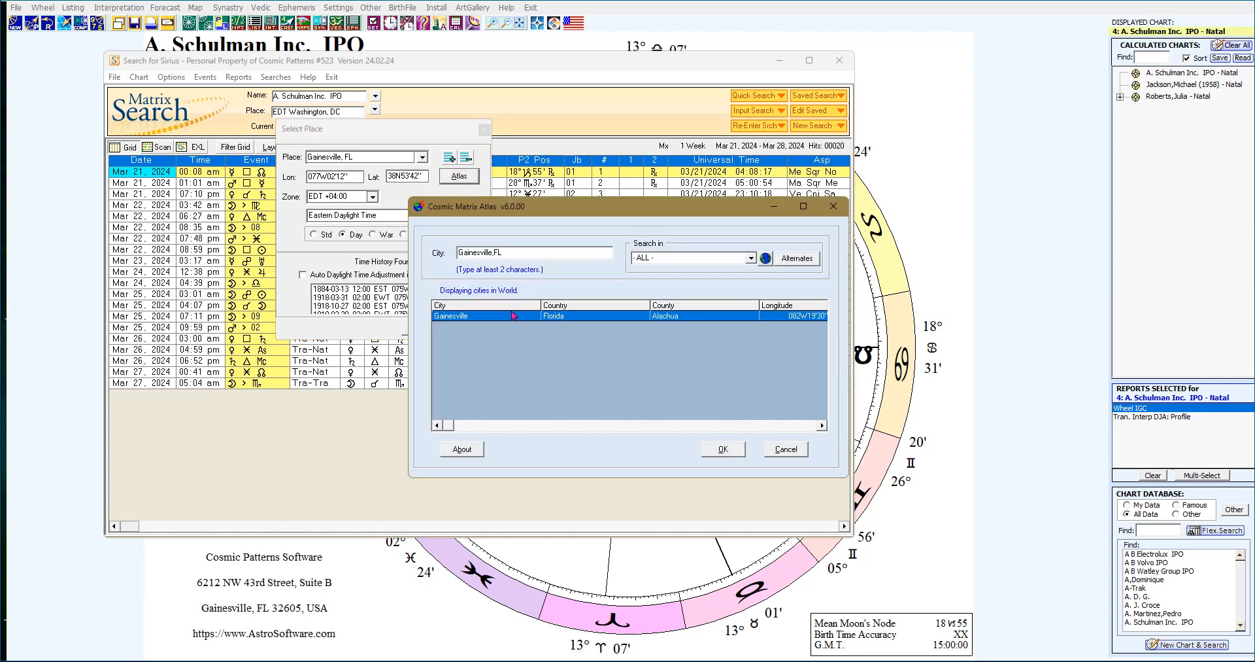
left_click(724, 451)
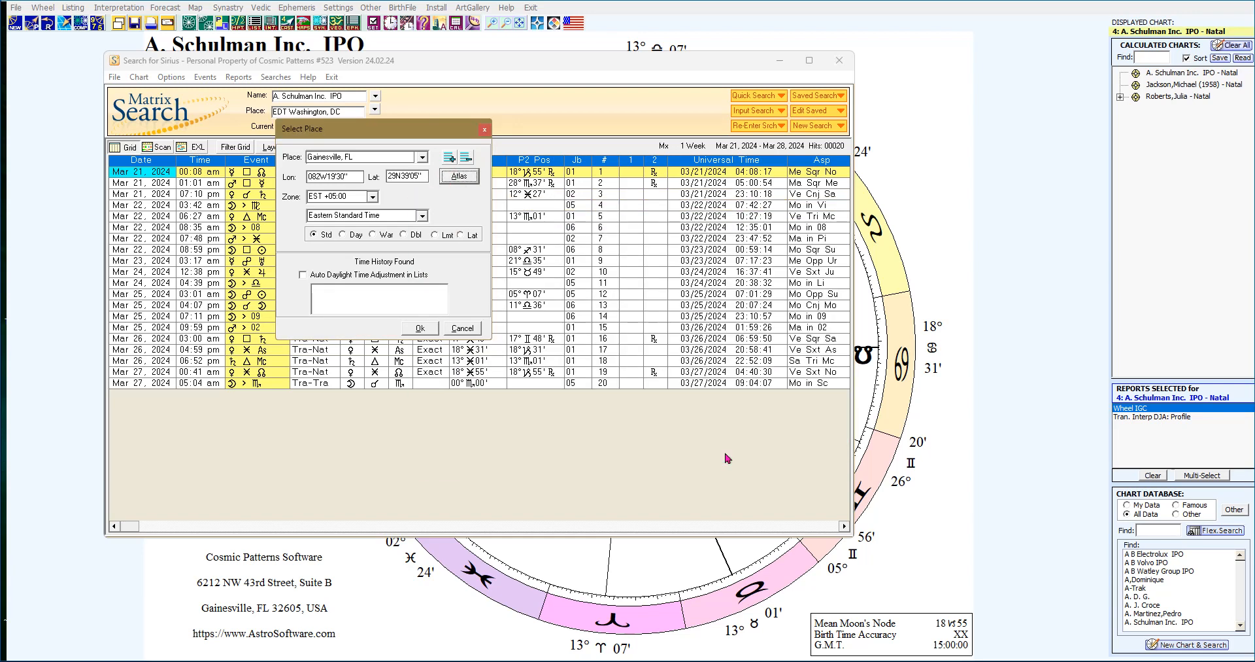
left_click(422, 328)
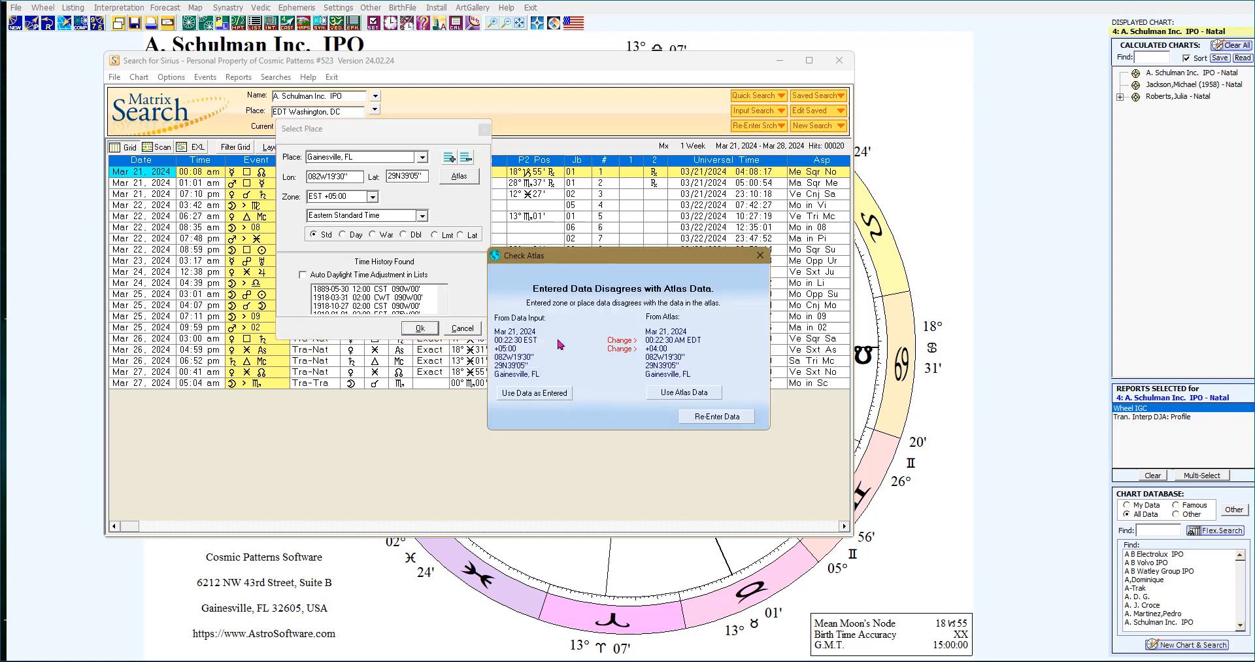
left_click(680, 394)
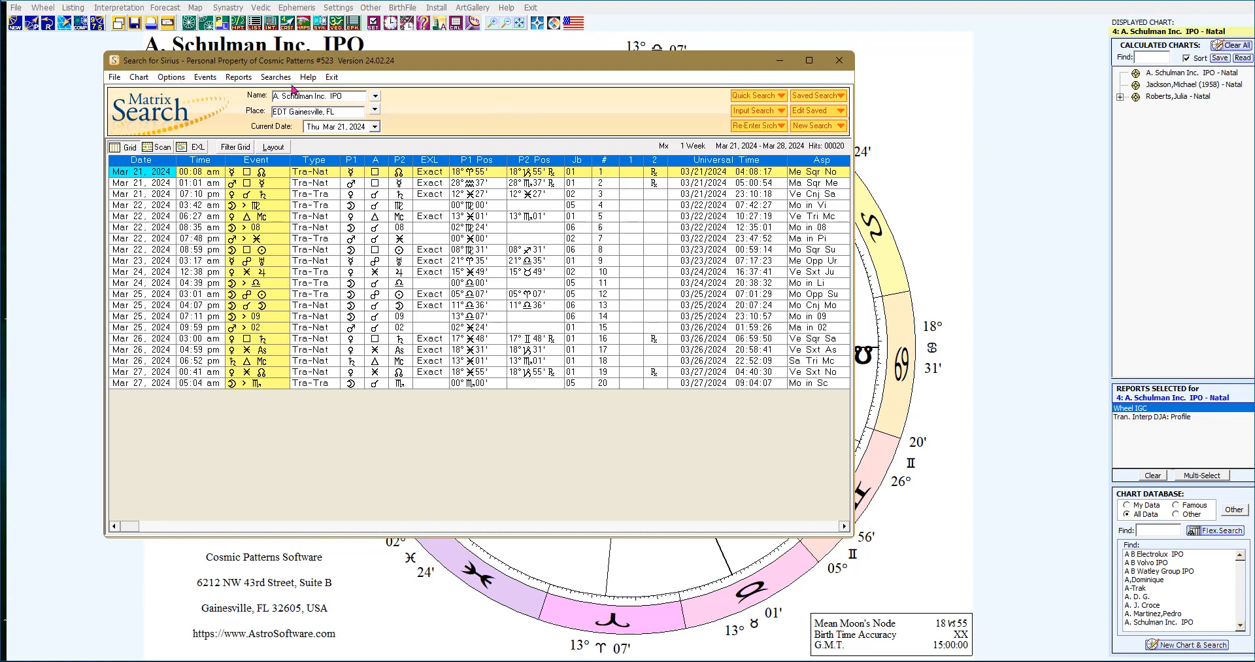
left_click(115, 78)
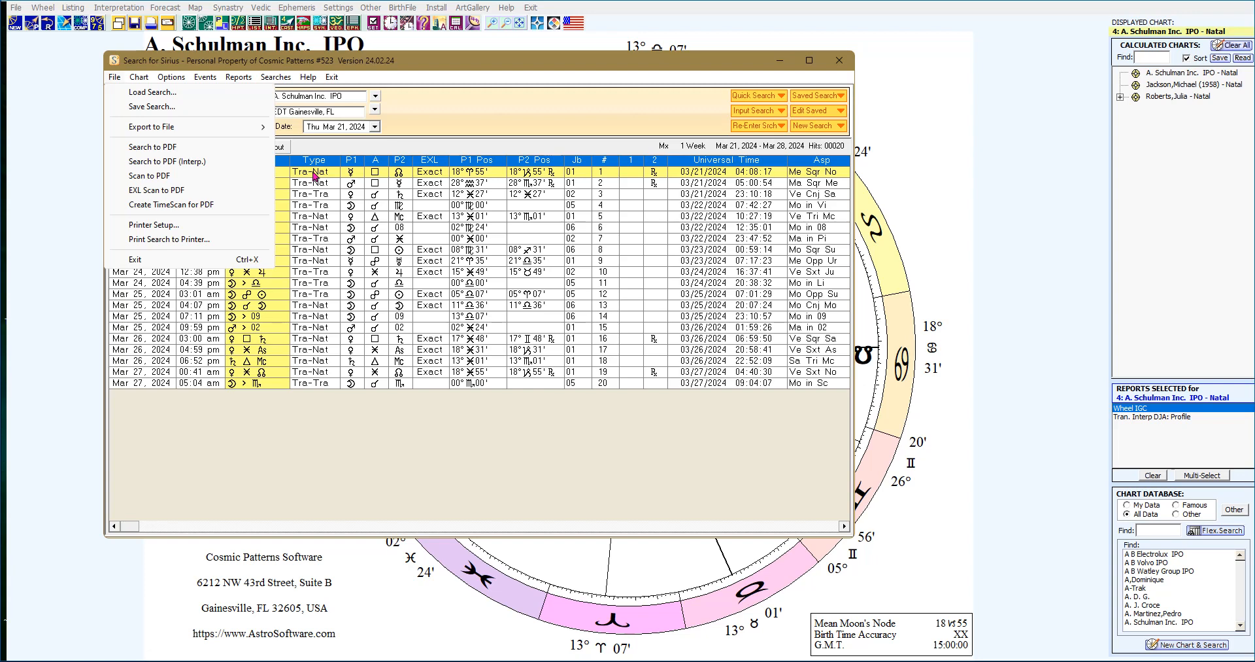
mouse_move(141, 83)
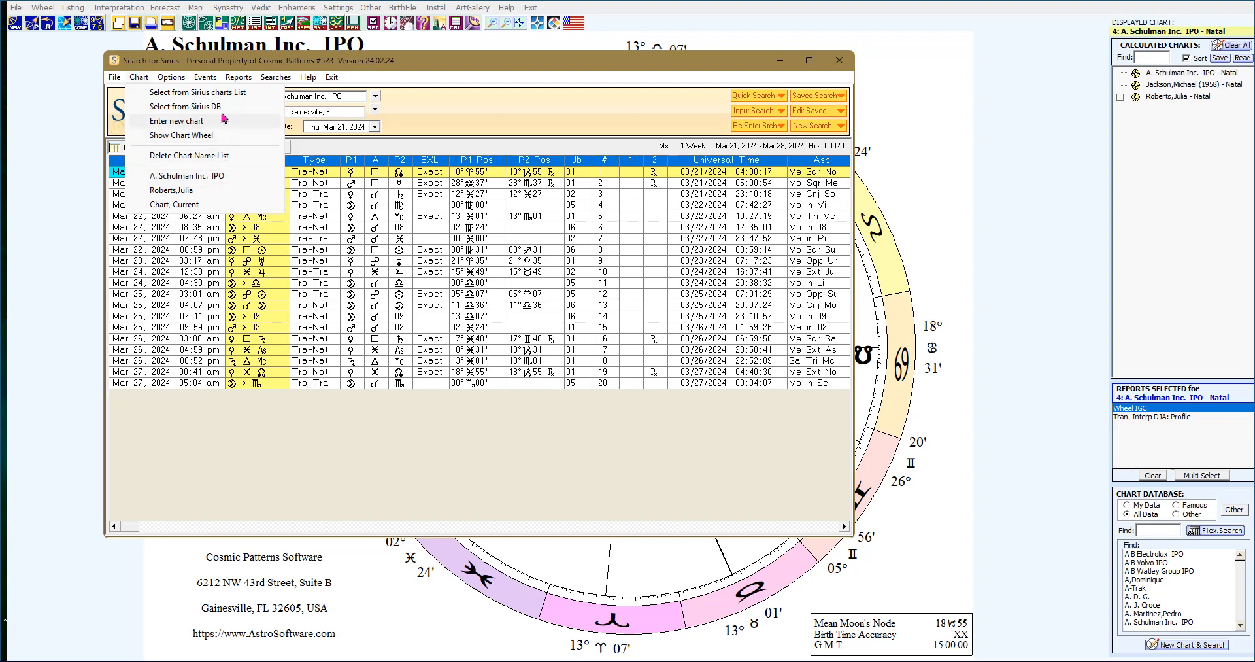
left_click(206, 77)
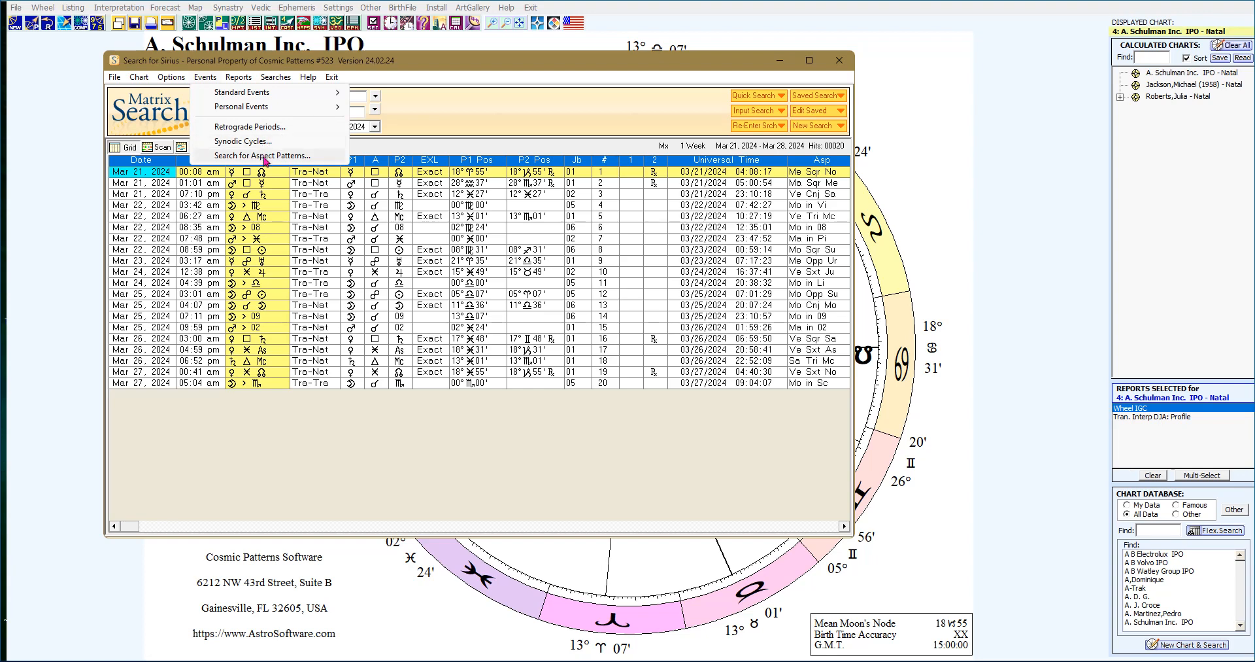
Step: Generate a one-chart monthly transits and progressions report from March 2024 with 2 months on 1 page, review it and close it
mouse_move(234, 82)
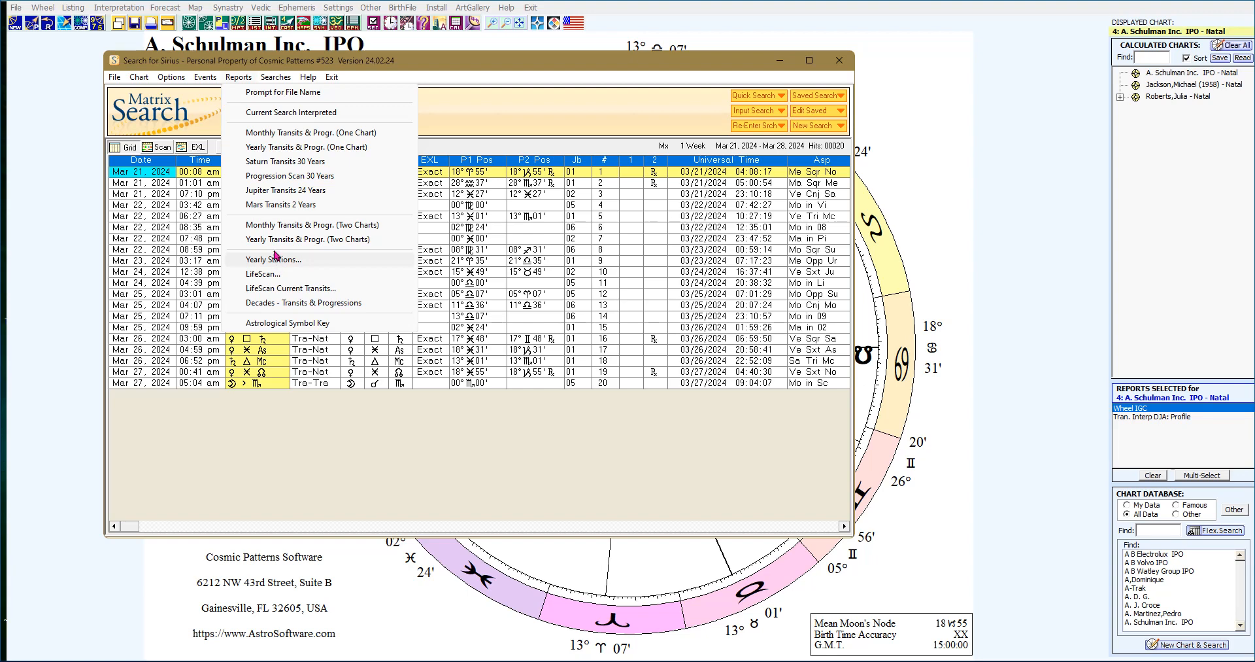
left_click(269, 138)
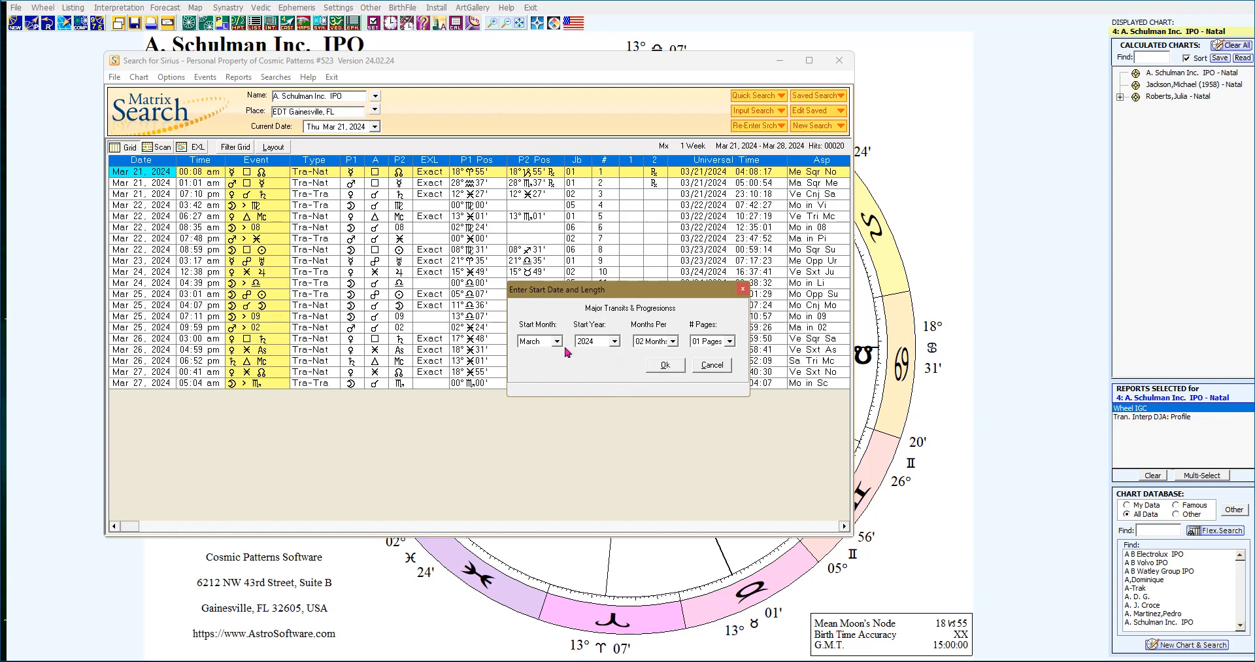
left_click(666, 365)
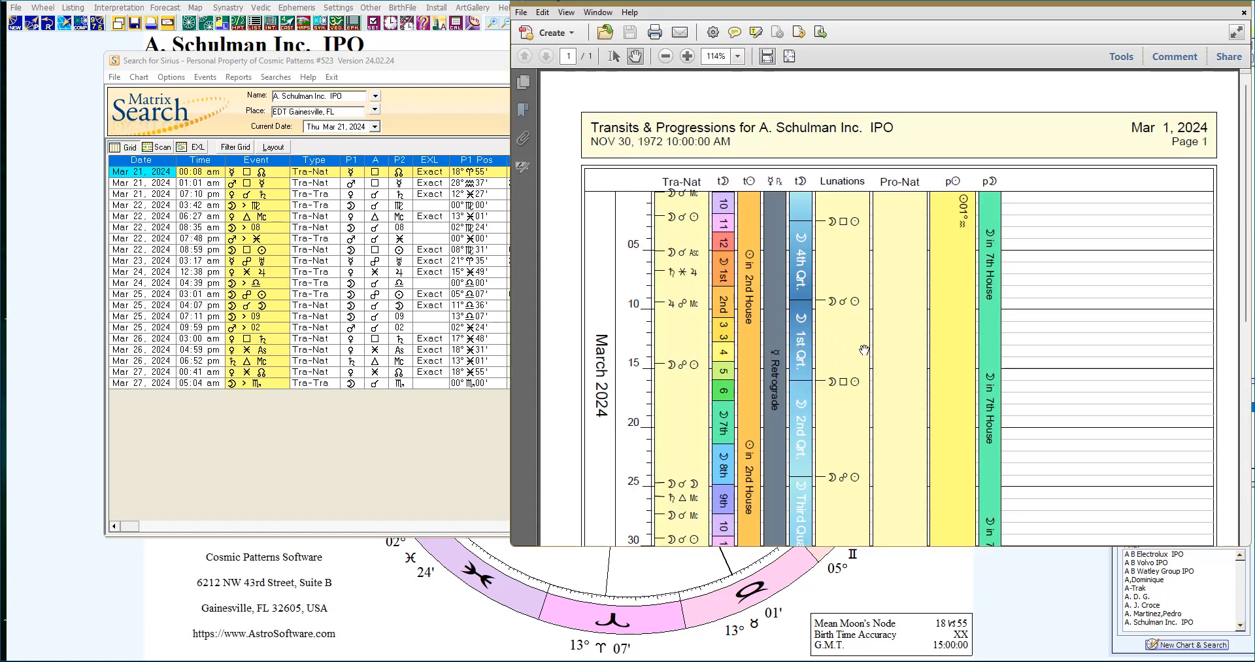
scroll(923, 320, "down", 5)
scroll(924, 320, "down", 5)
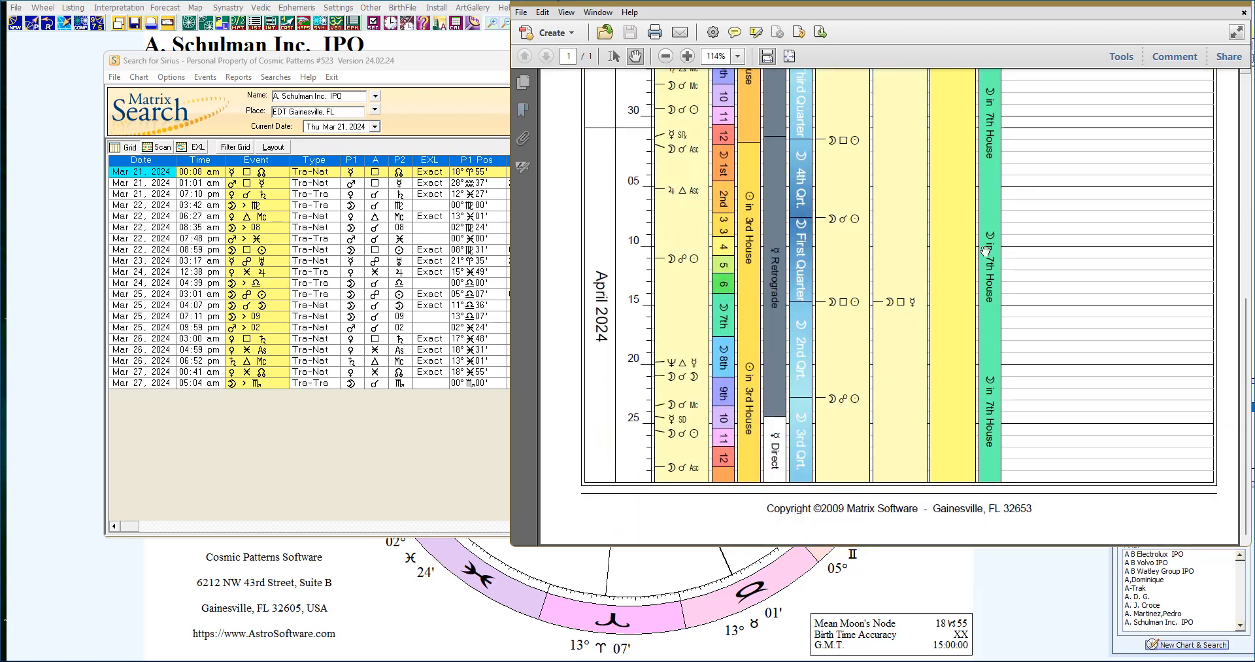
left_click(1244, 12)
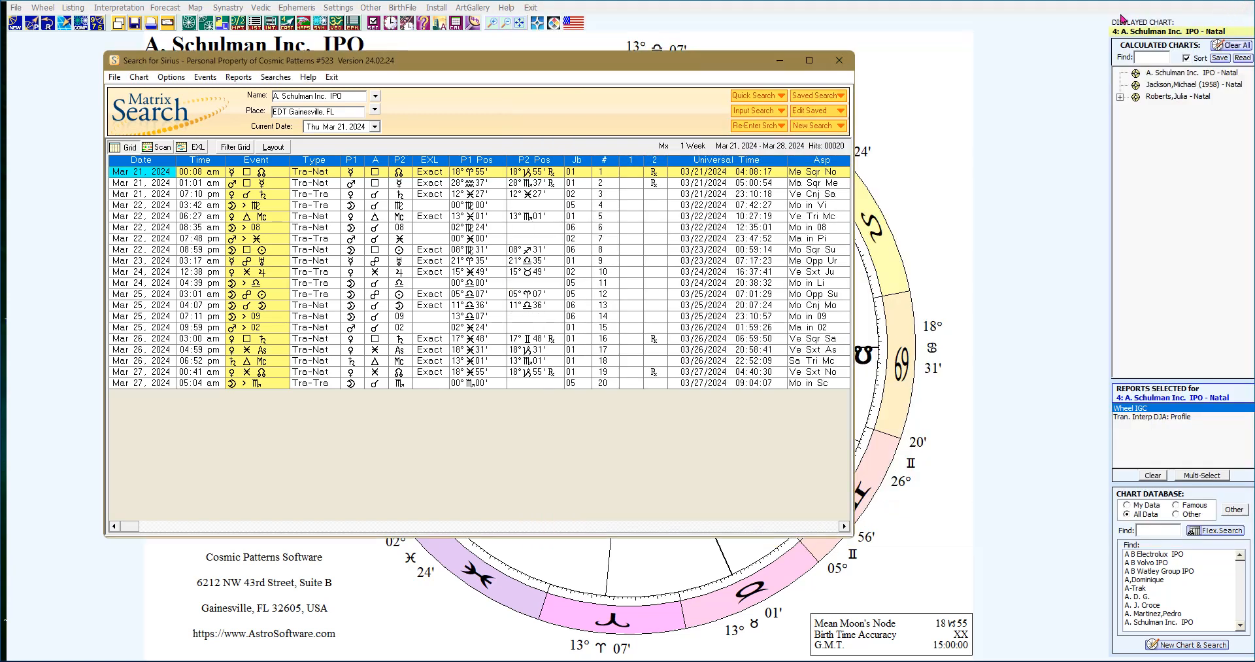
Step: Generate the Mars Transits 2 Years report starting in 2024 on 1 page, review it and close it
left_click(239, 79)
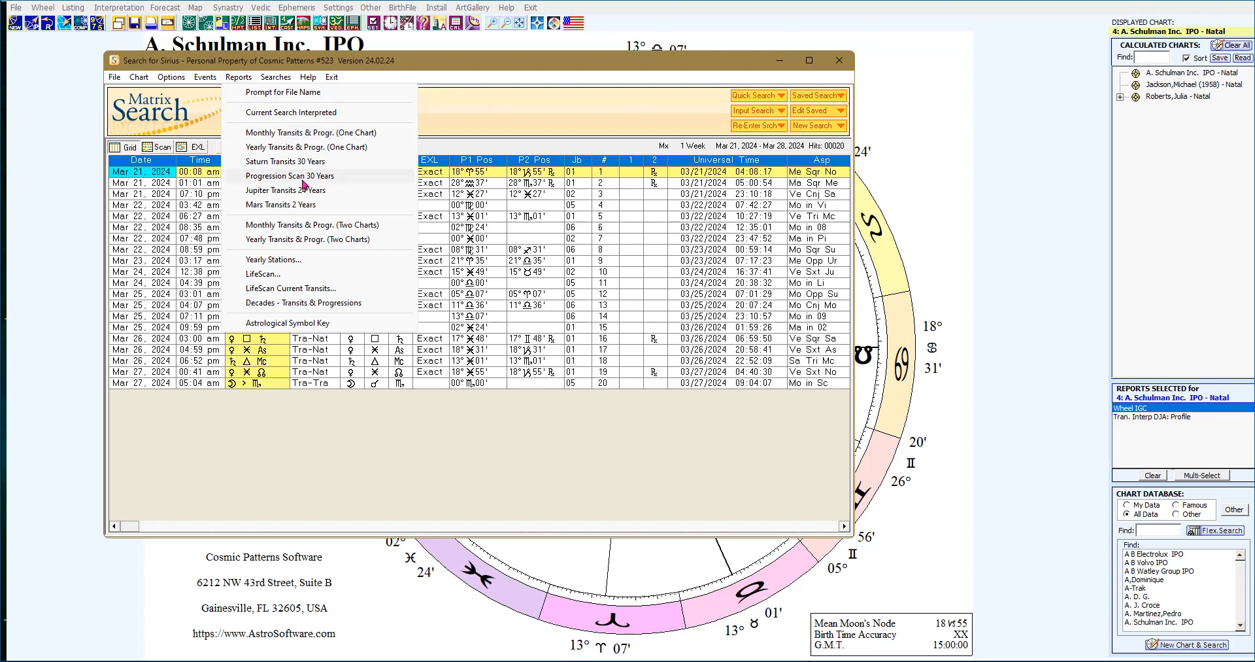
left_click(301, 208)
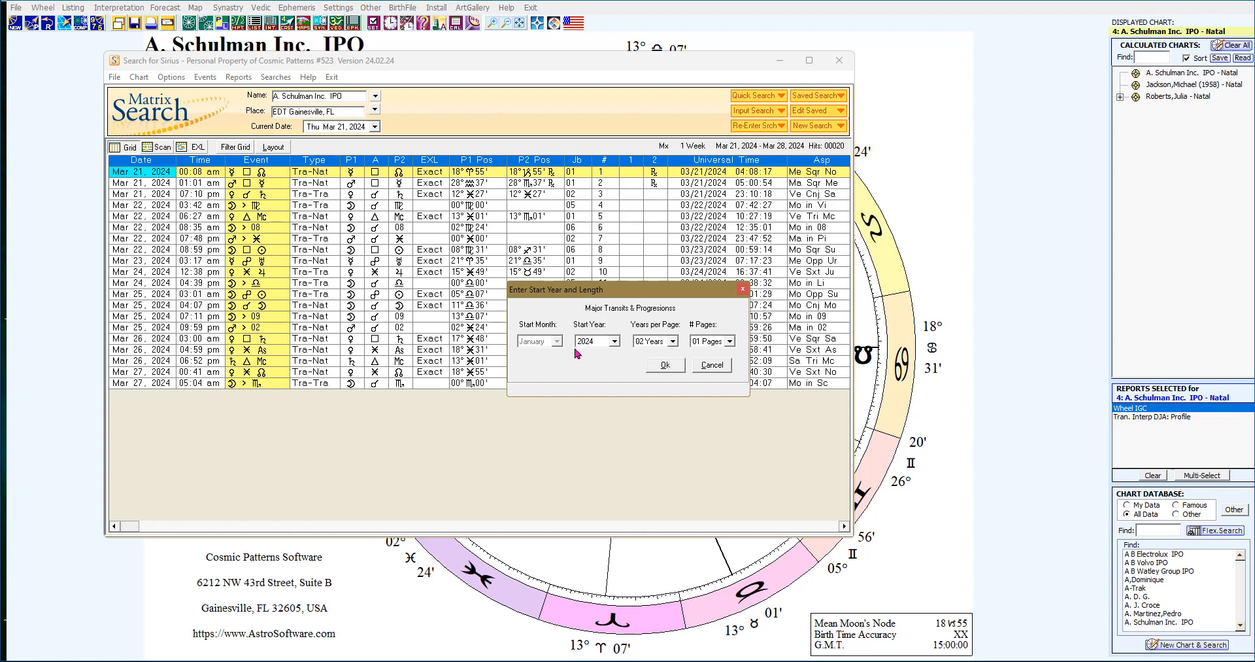
left_click(665, 365)
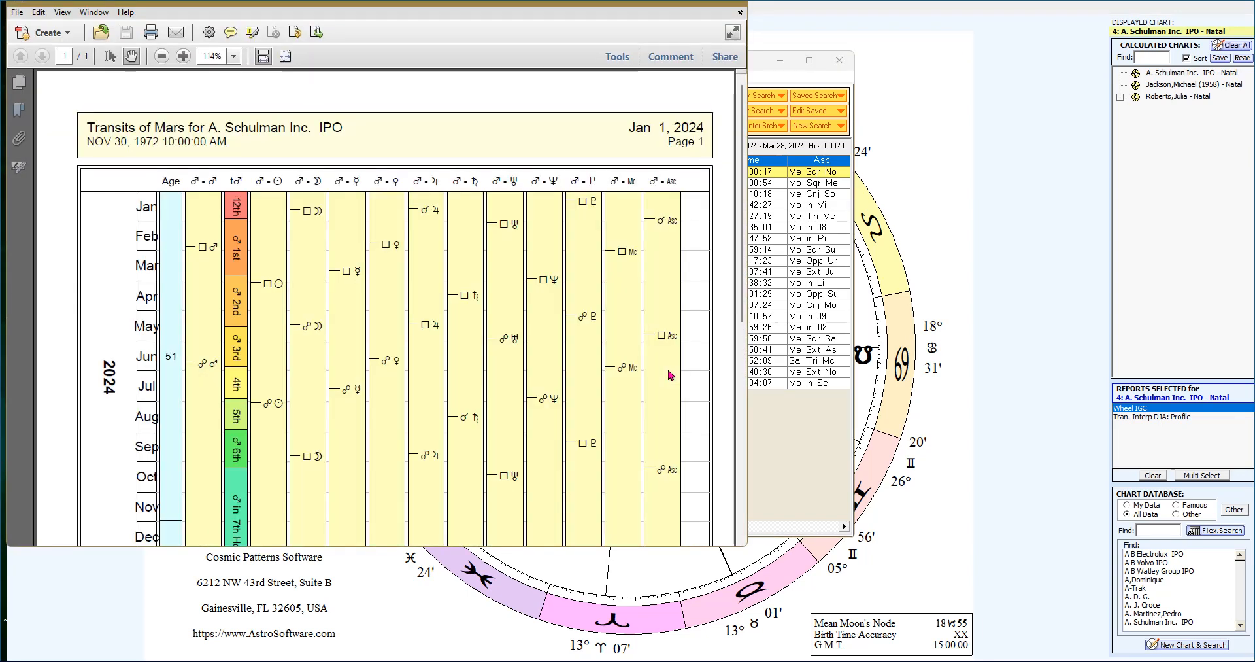
scroll(453, 273, "down", 10)
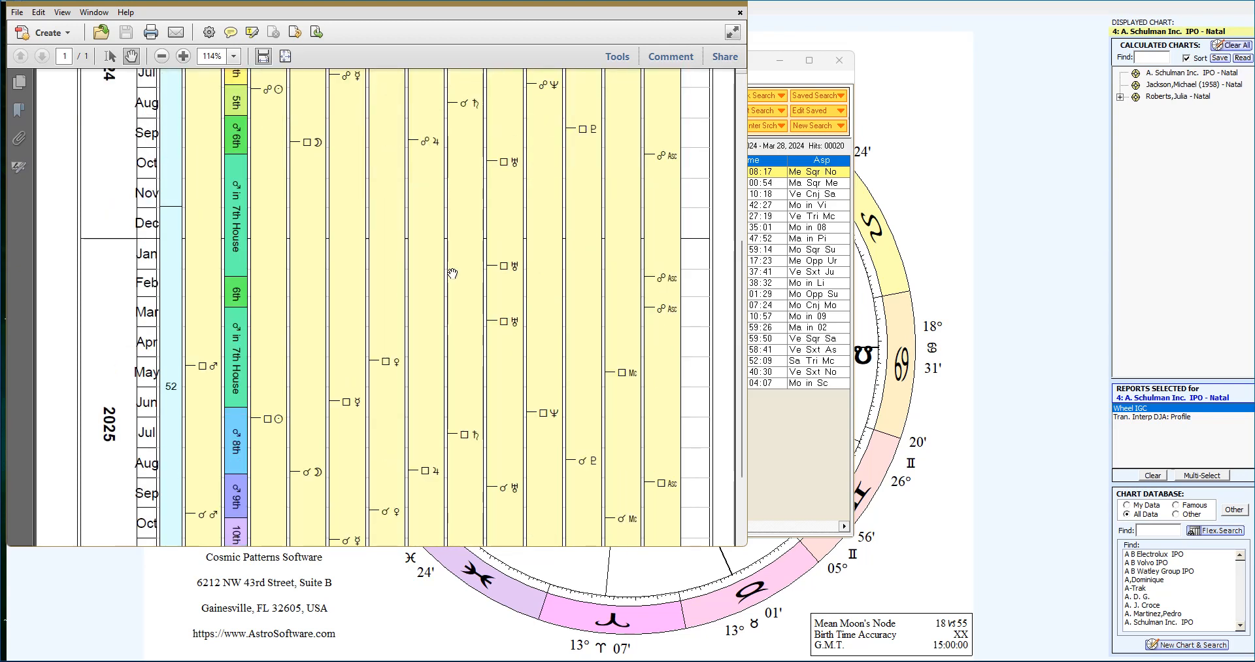
scroll(452, 273, "up", 10)
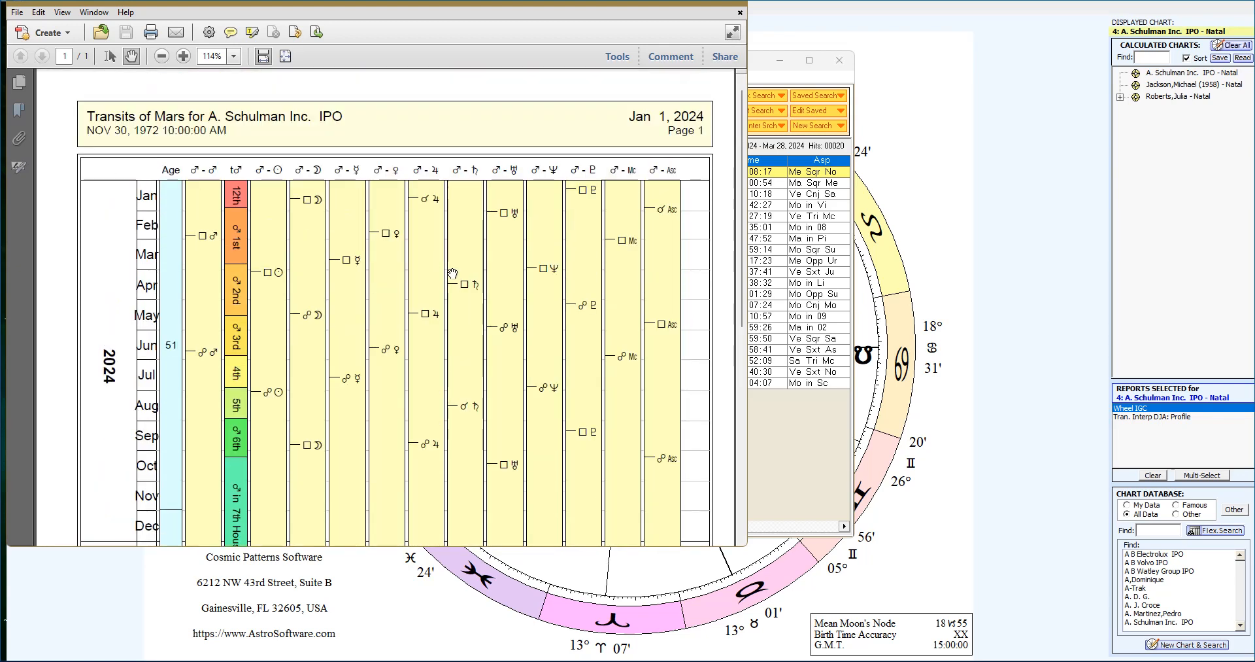
left_click(735, 6)
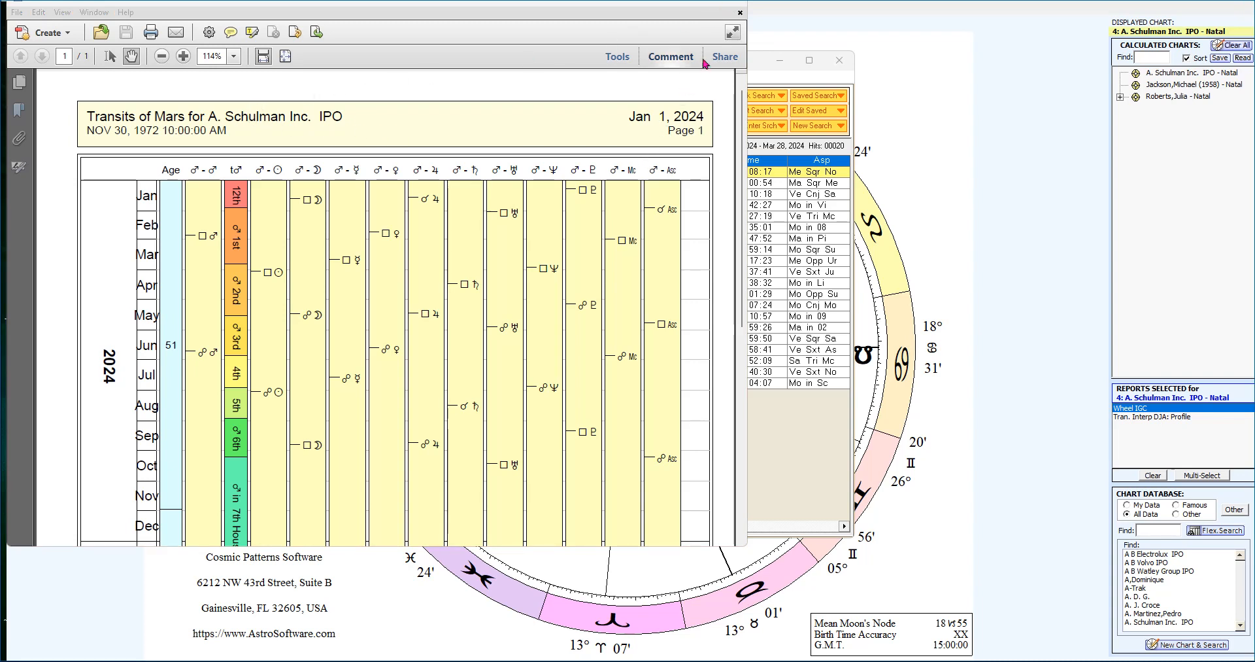
left_click(737, 9)
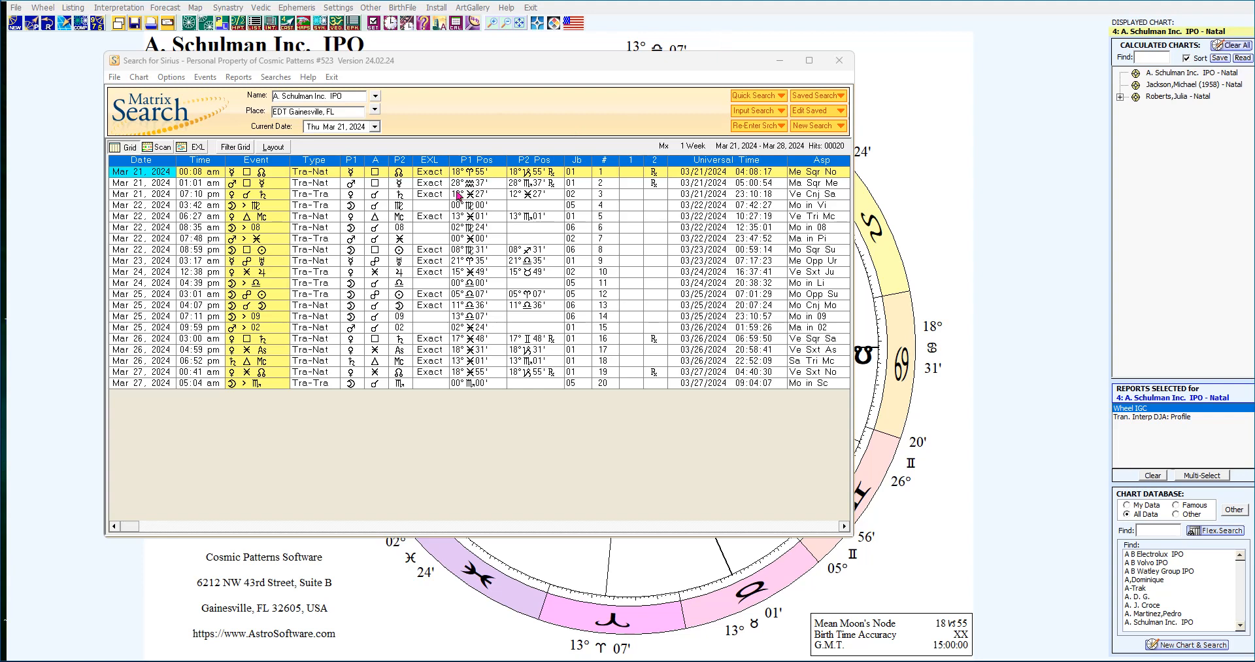
Step: Run a Moon cycle search for the A. Schulman Inc. IPO chart
left_click(275, 77)
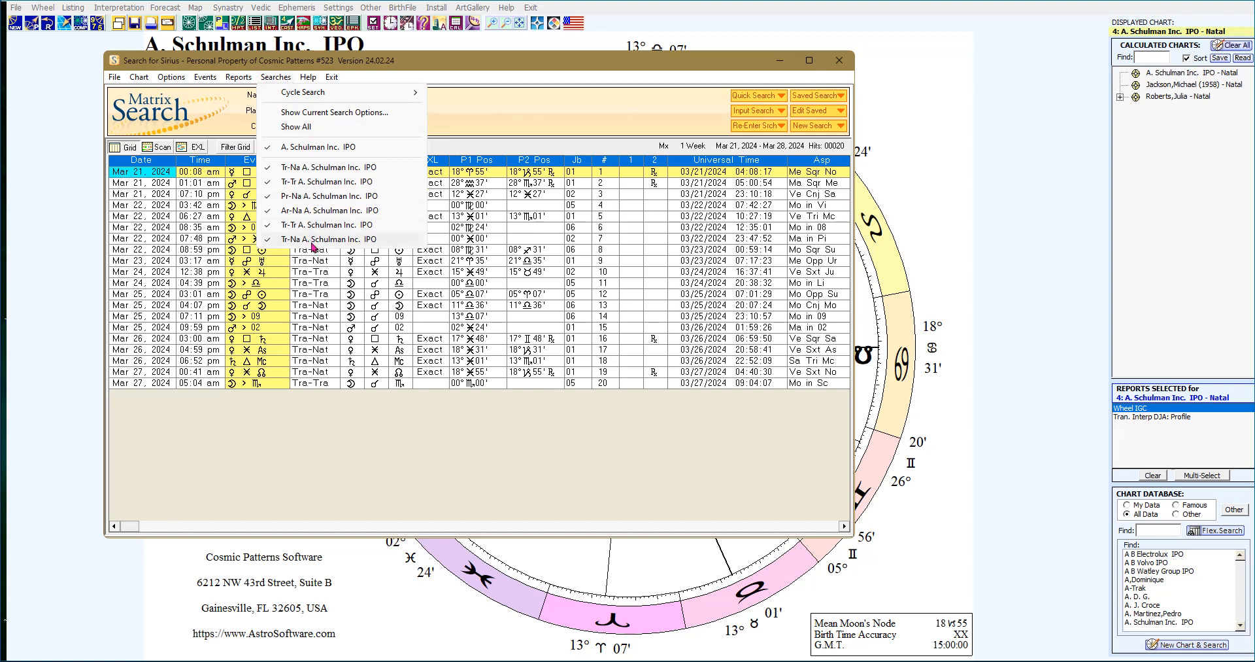
mouse_move(314, 100)
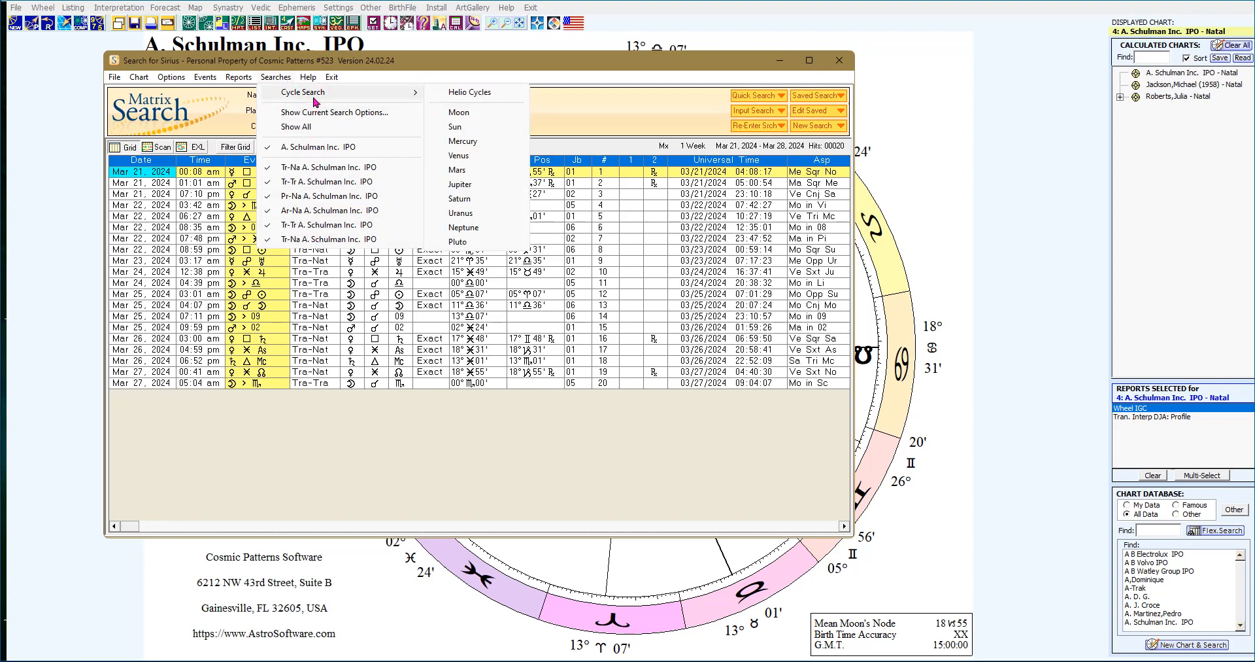
left_click(483, 112)
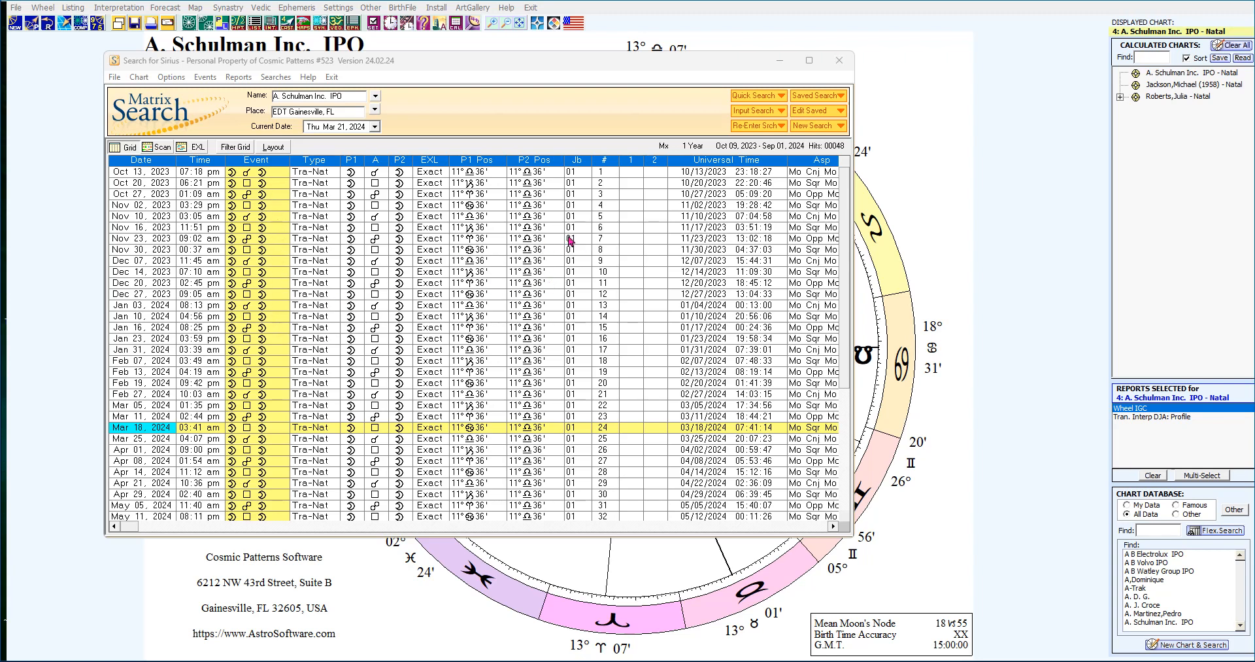
Step: Run a quick search for 1 day, and another covering 1 year
left_click(778, 99)
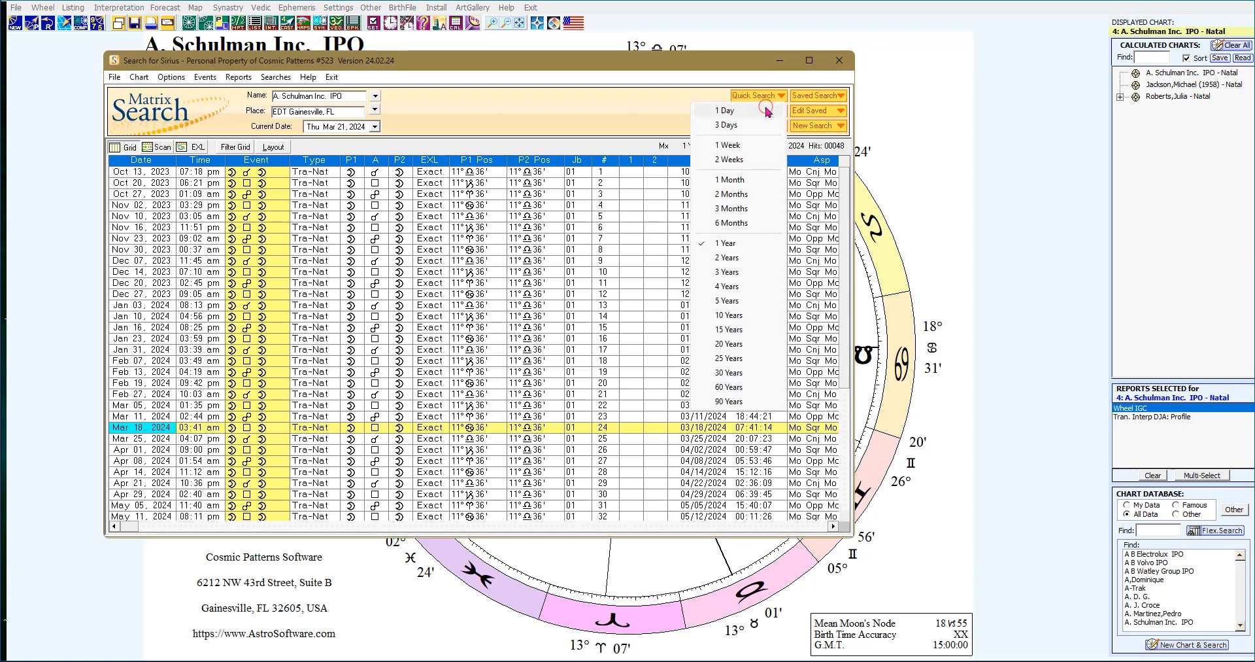
left_click(769, 111)
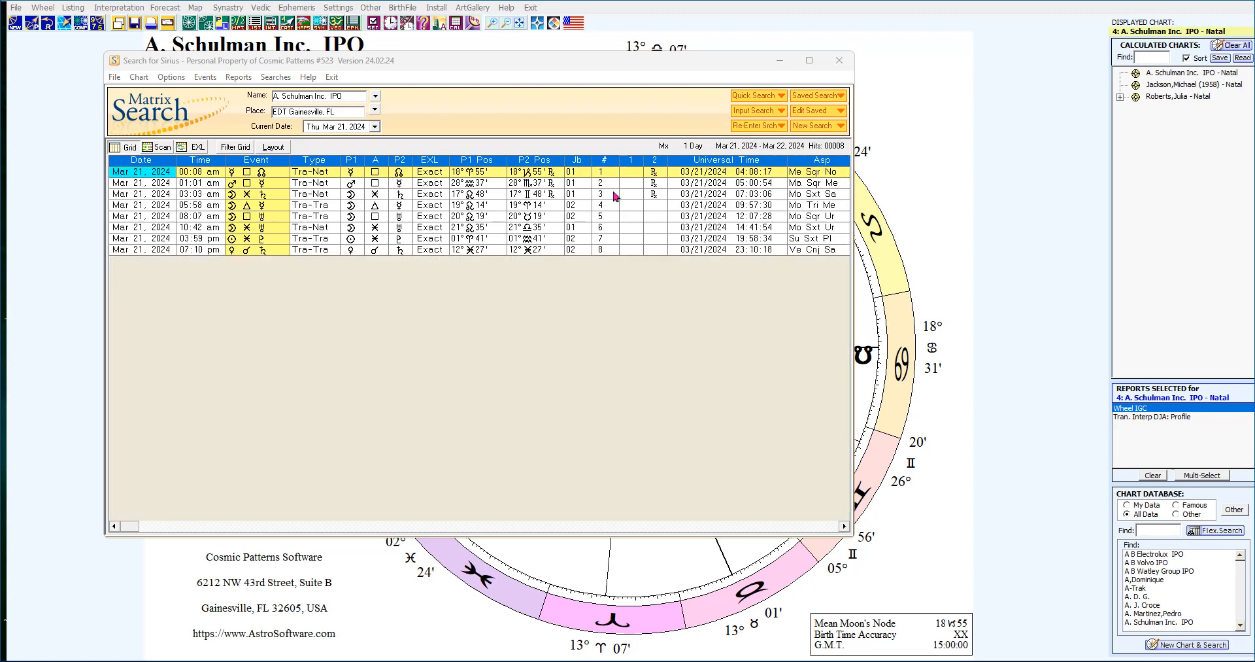
left_click(780, 98)
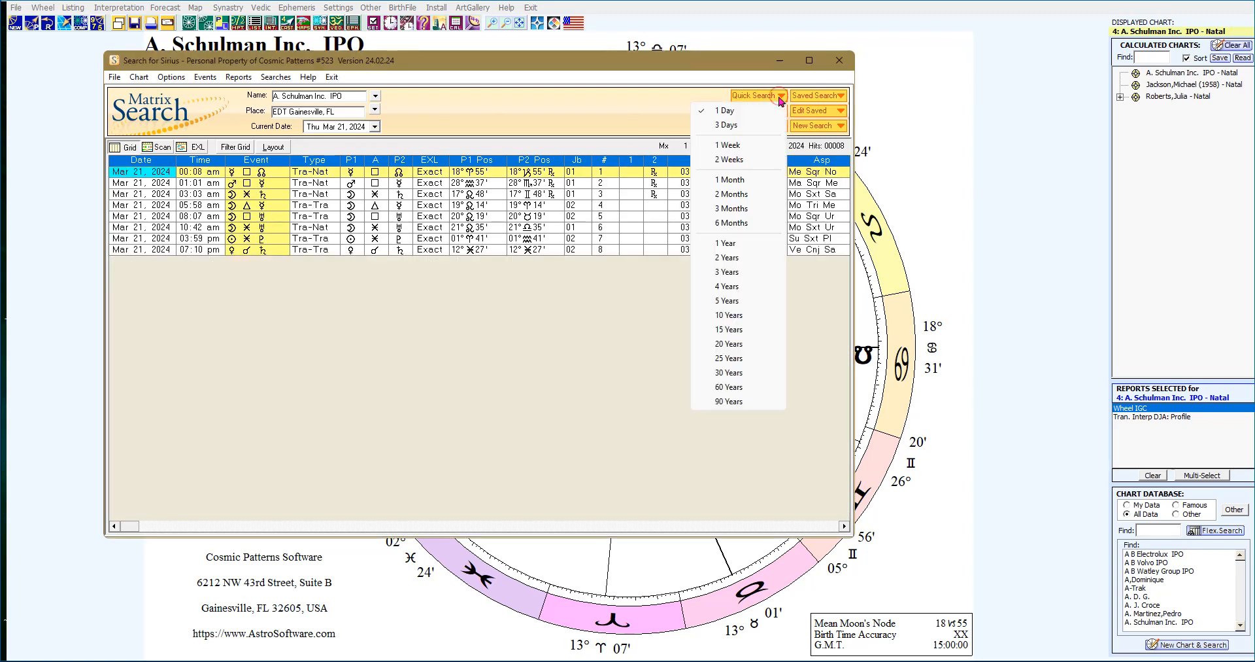
left_click(738, 248)
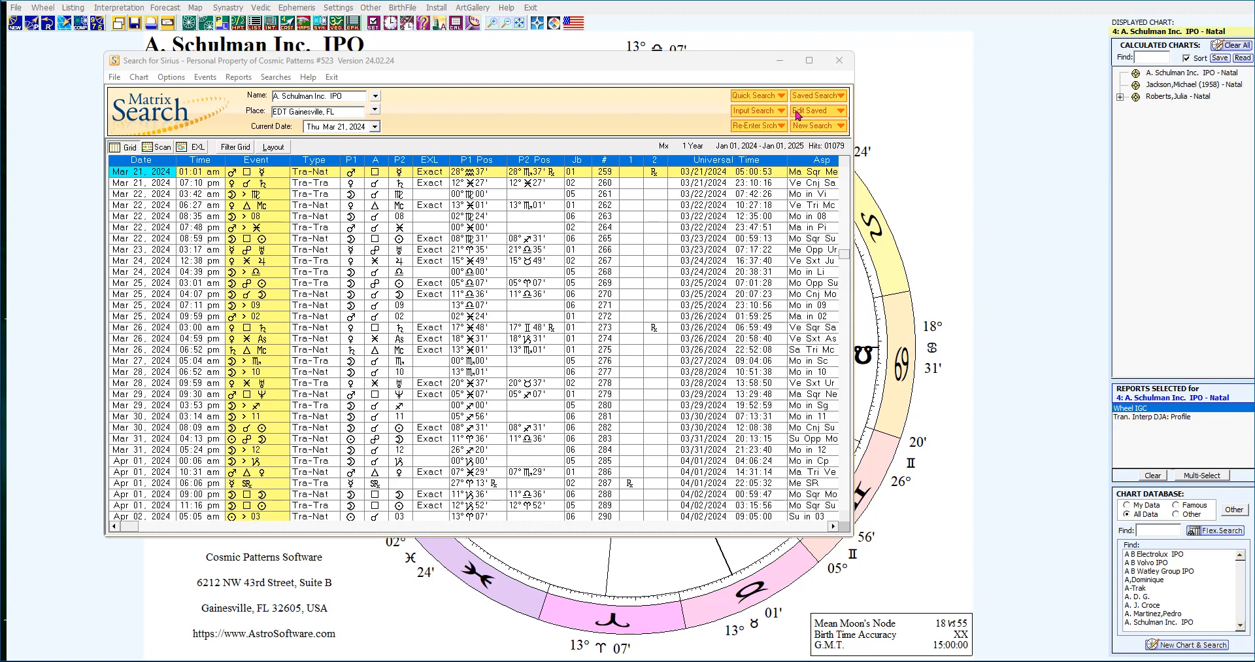
Step: Run the saved search "Week 01 - Current" for the A. Schulman Inc. IPO chart
left_click(841, 97)
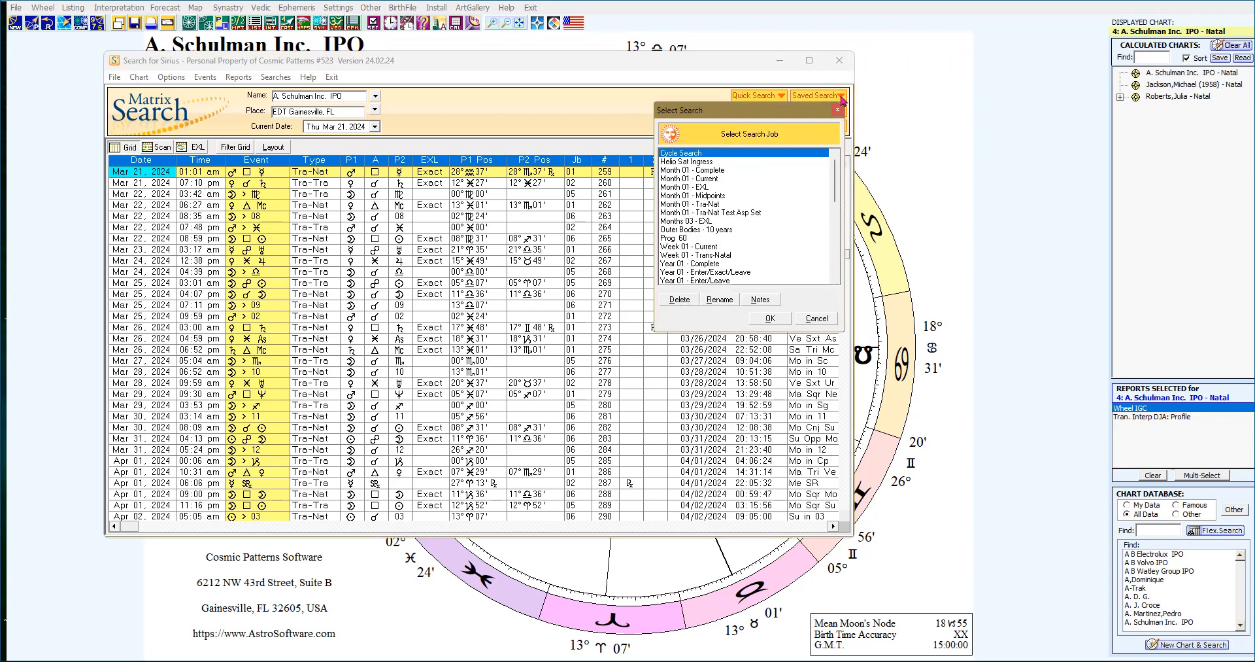
left_click_drag(836, 186, 837, 215)
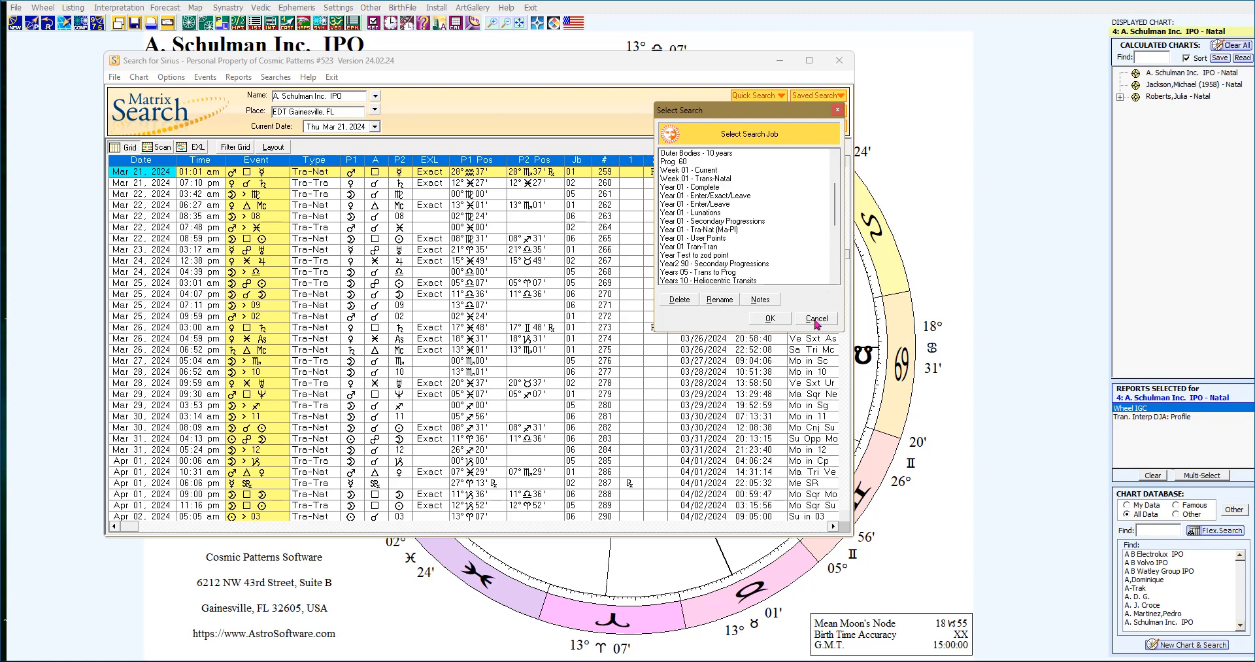
left_click(683, 171)
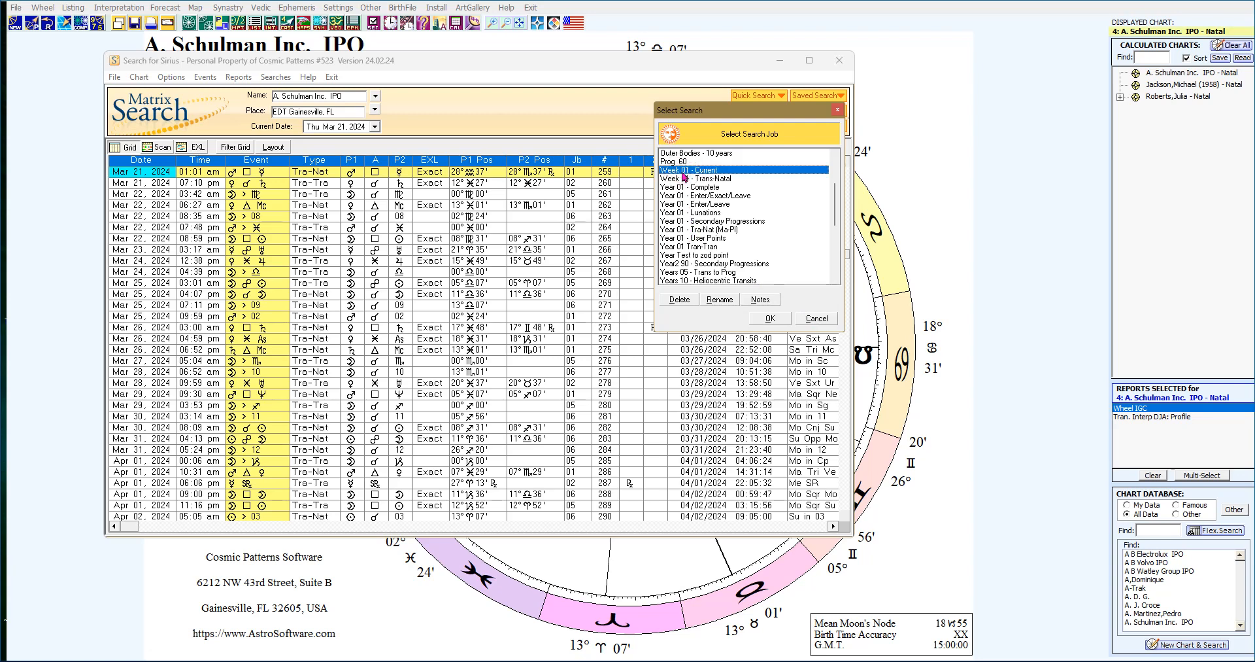
left_click(770, 318)
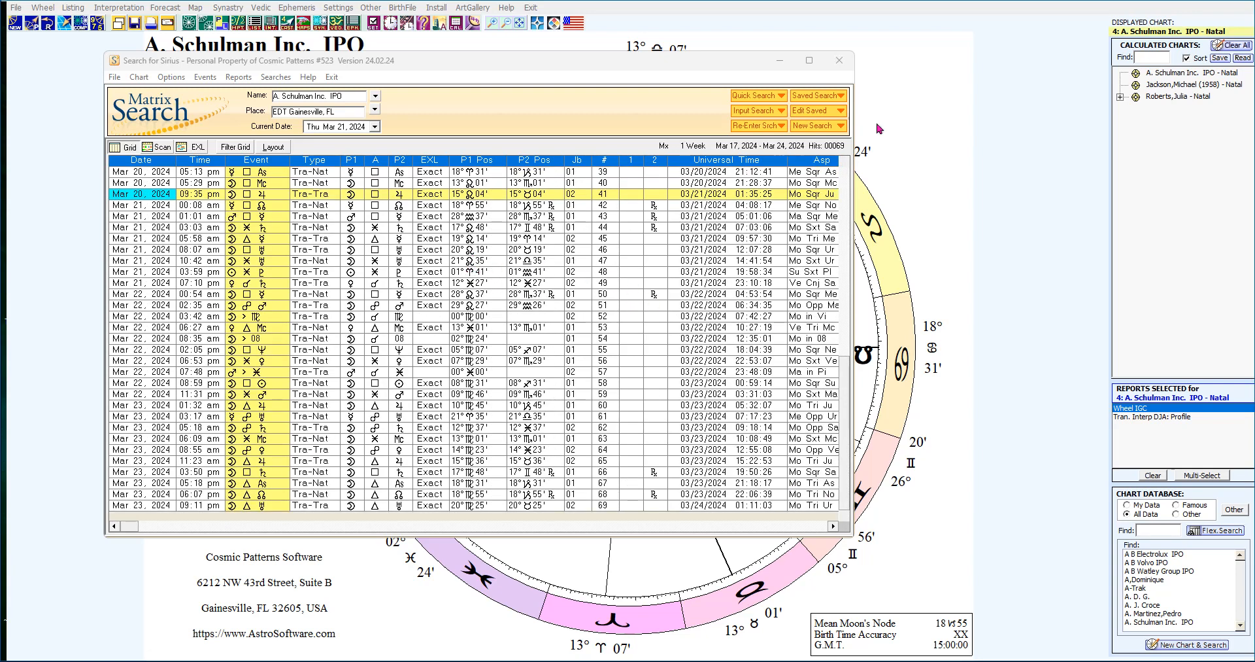
left_click(841, 112)
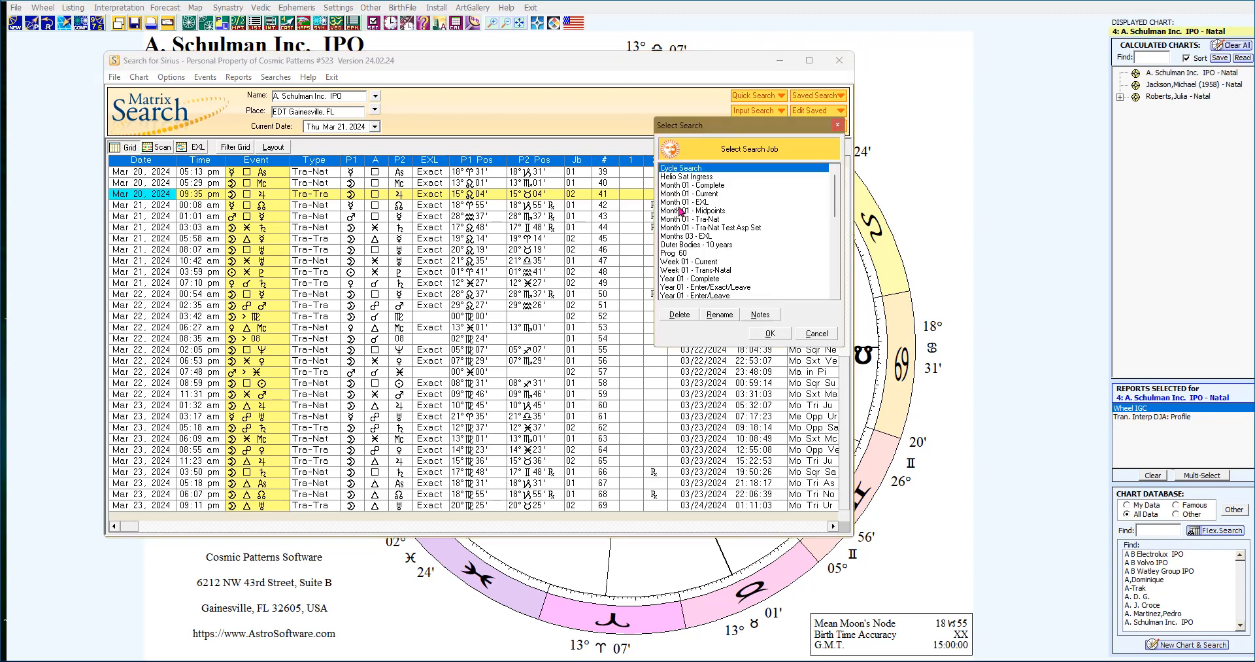
left_click(677, 220)
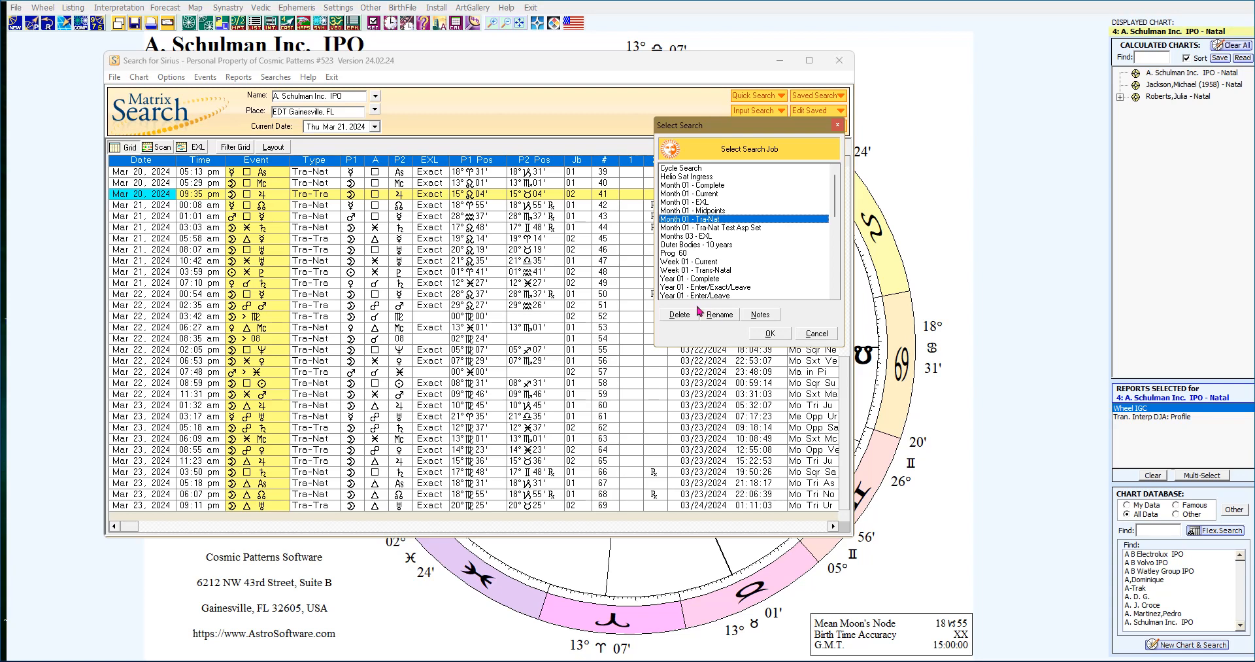
left_click(818, 336)
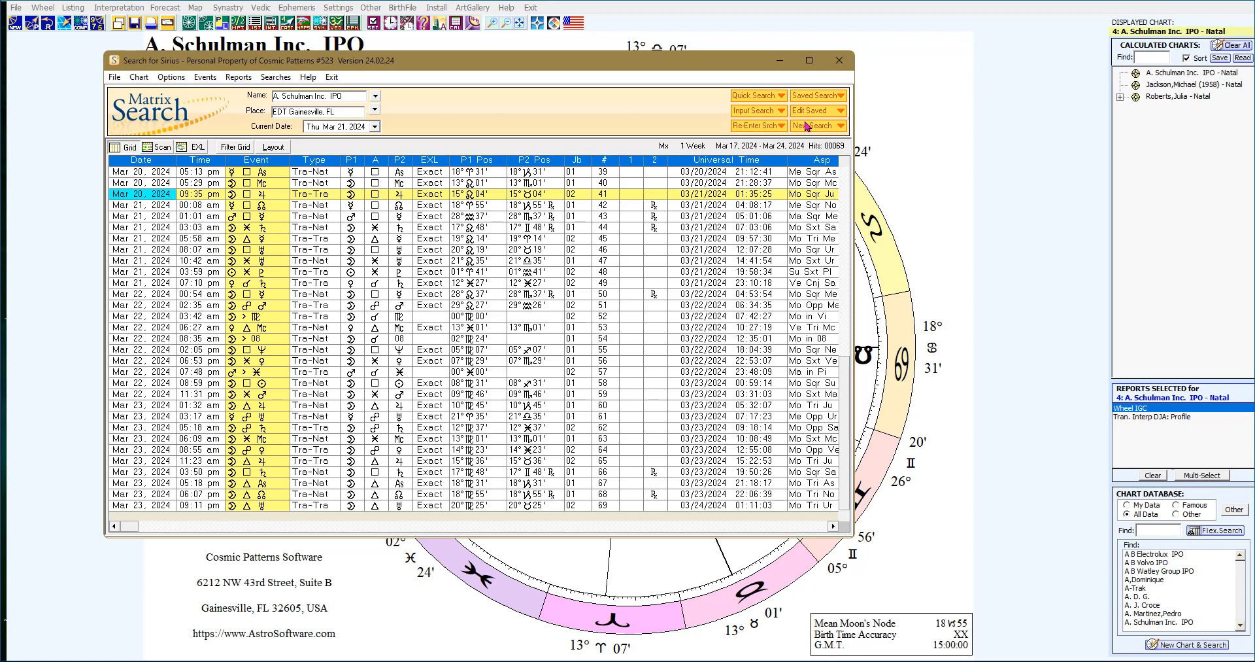
Step: Start a new search beginning April 1, 2024 with a length of 3 days
left_click(807, 125)
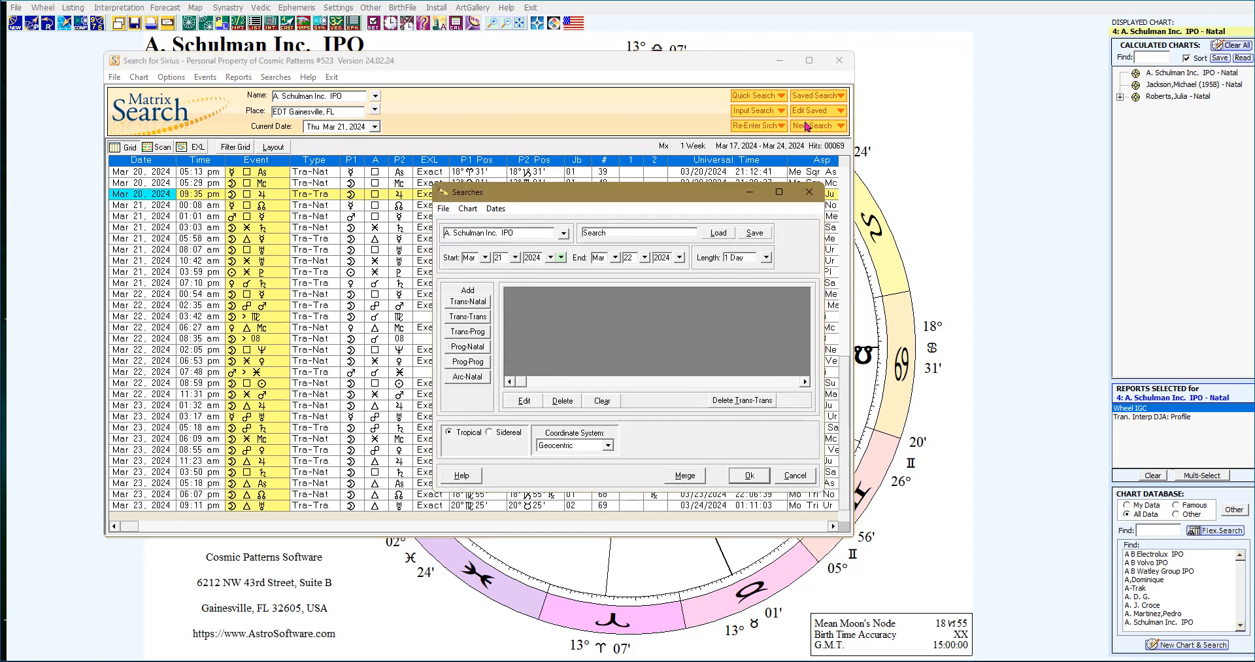
left_click_drag(714, 201, 638, 193)
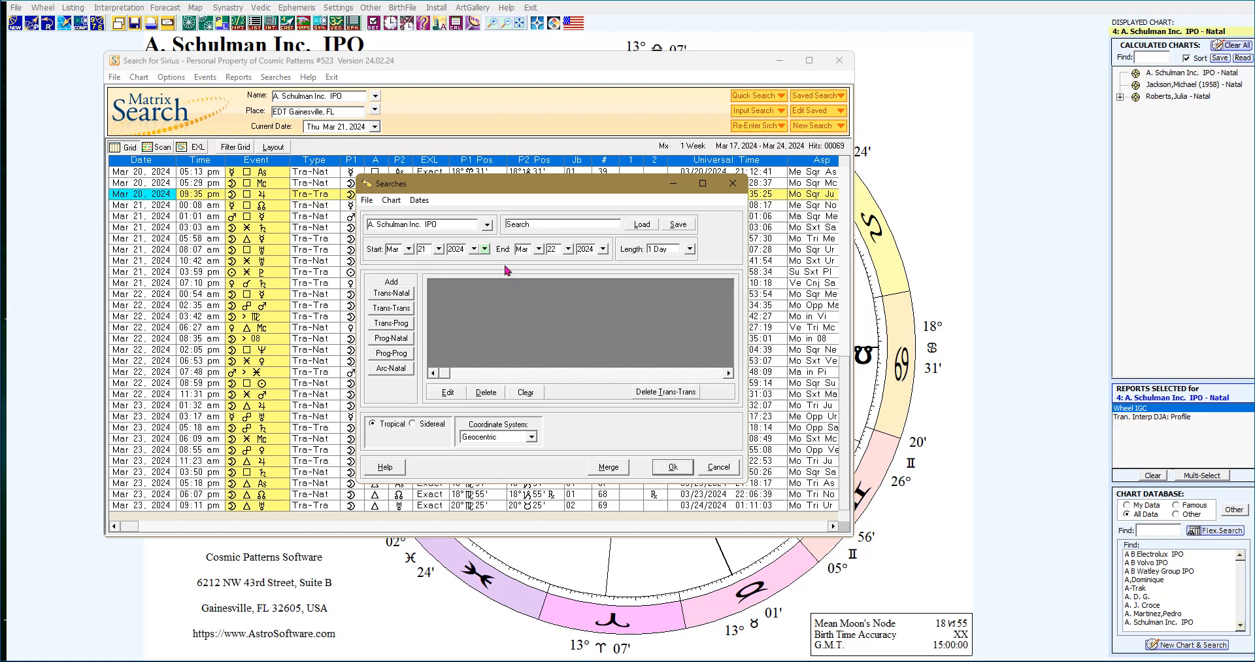
left_click(408, 249)
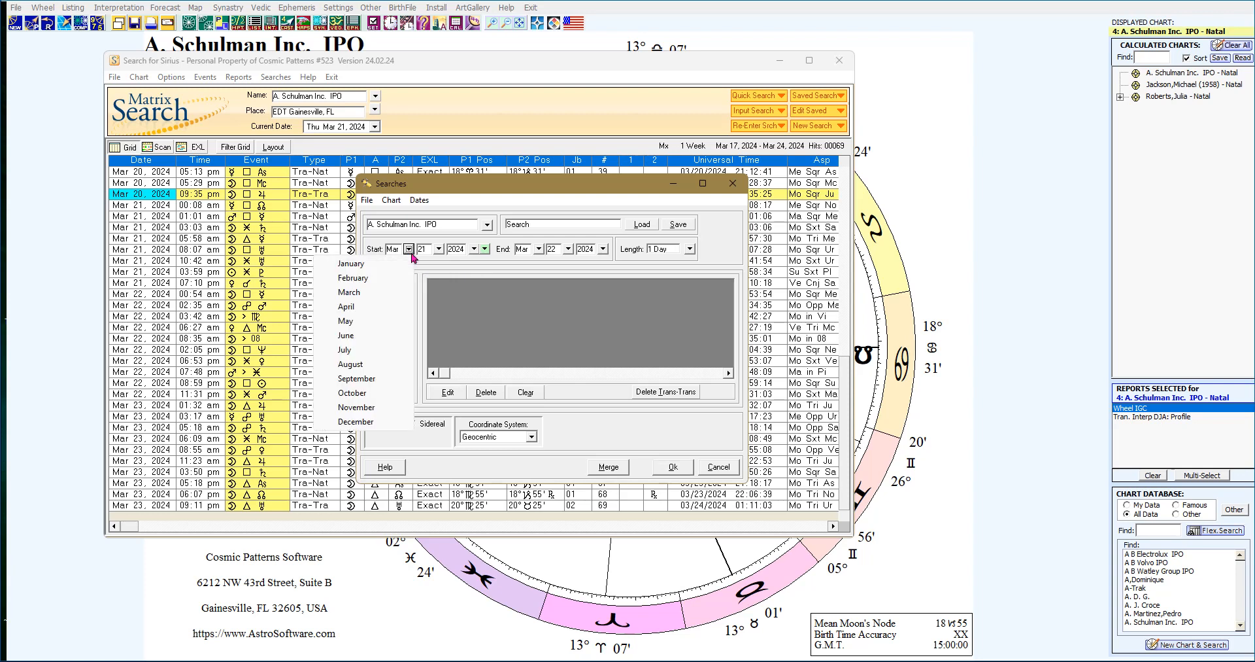
left_click(366, 307)
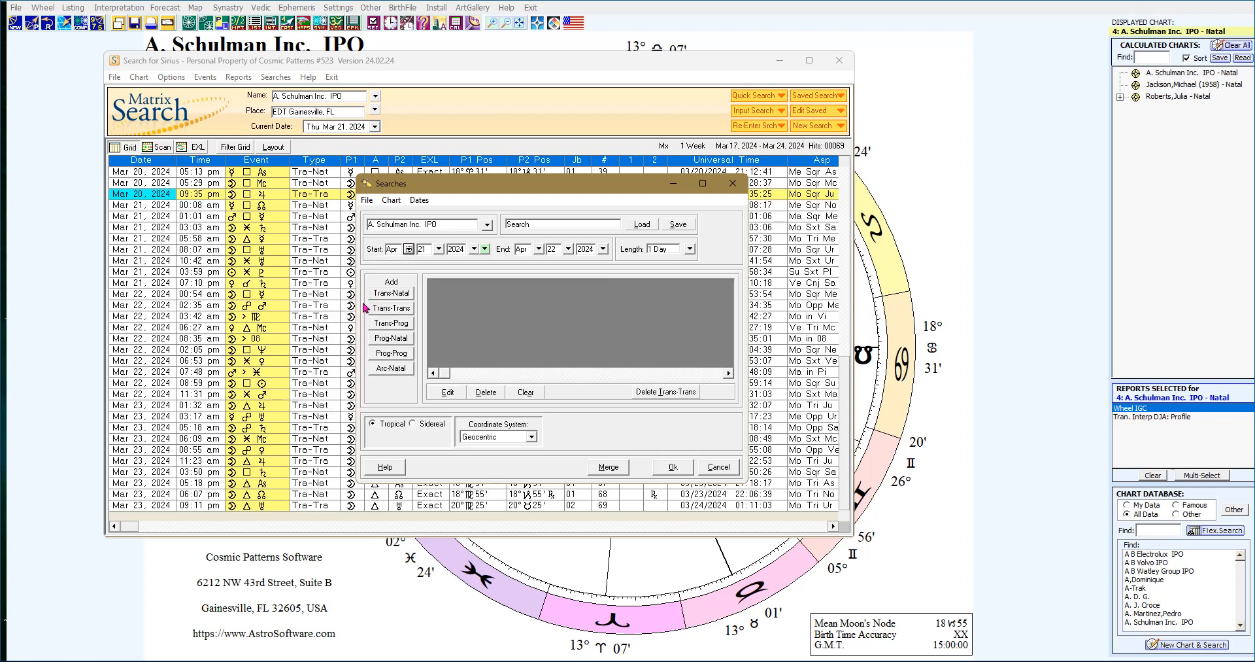
left_click(439, 249)
mouse_move(413, 268)
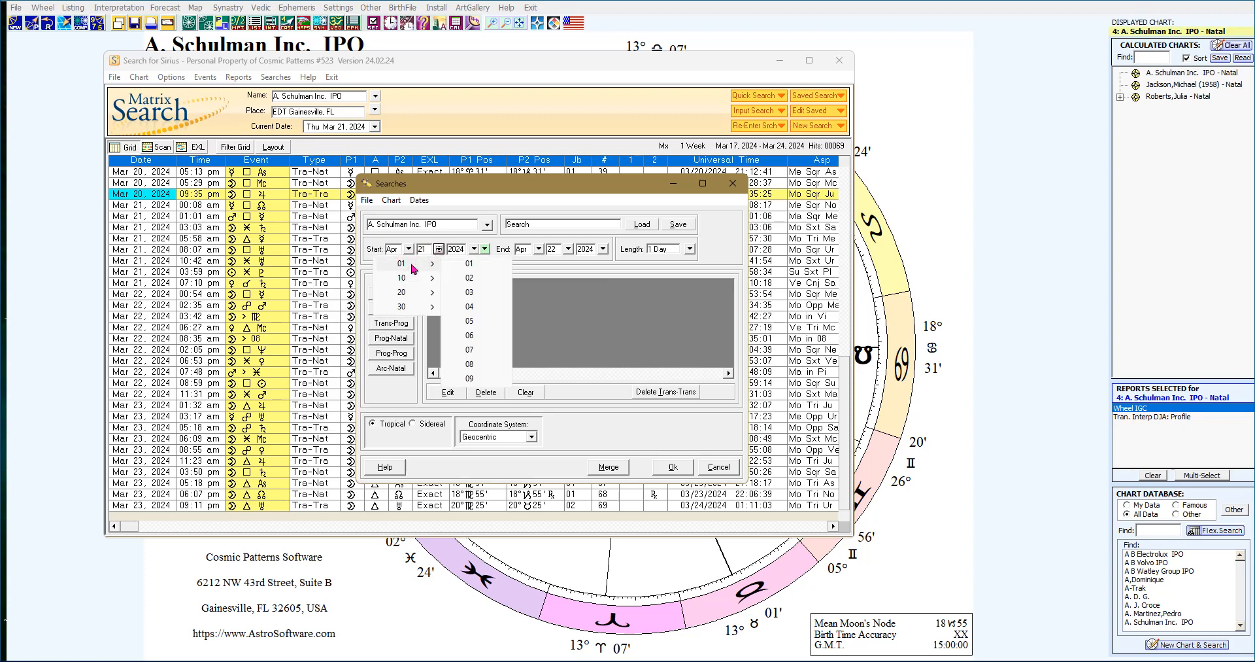
left_click(468, 263)
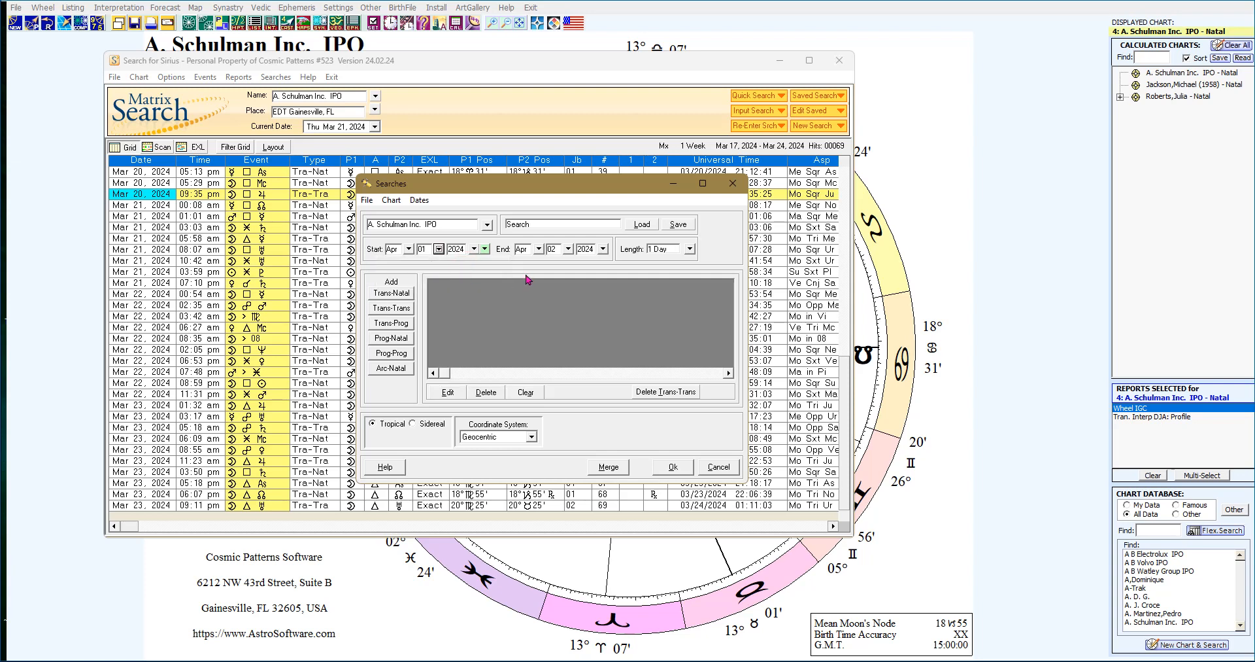
left_click(690, 249)
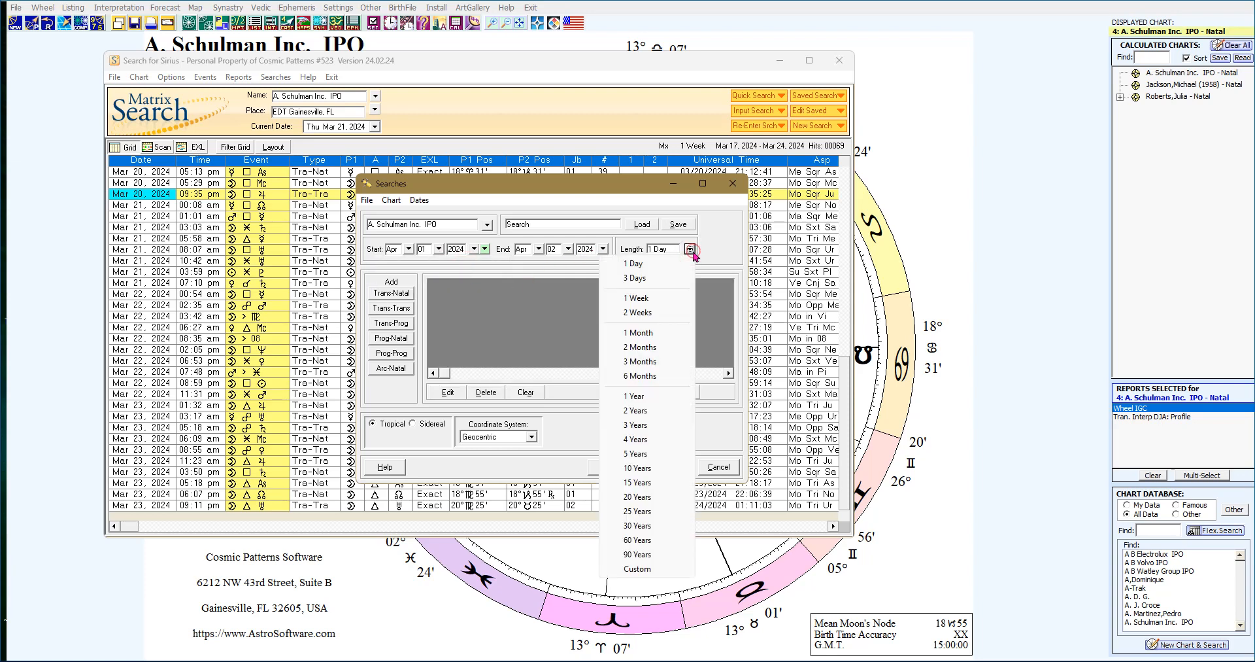
left_click(644, 279)
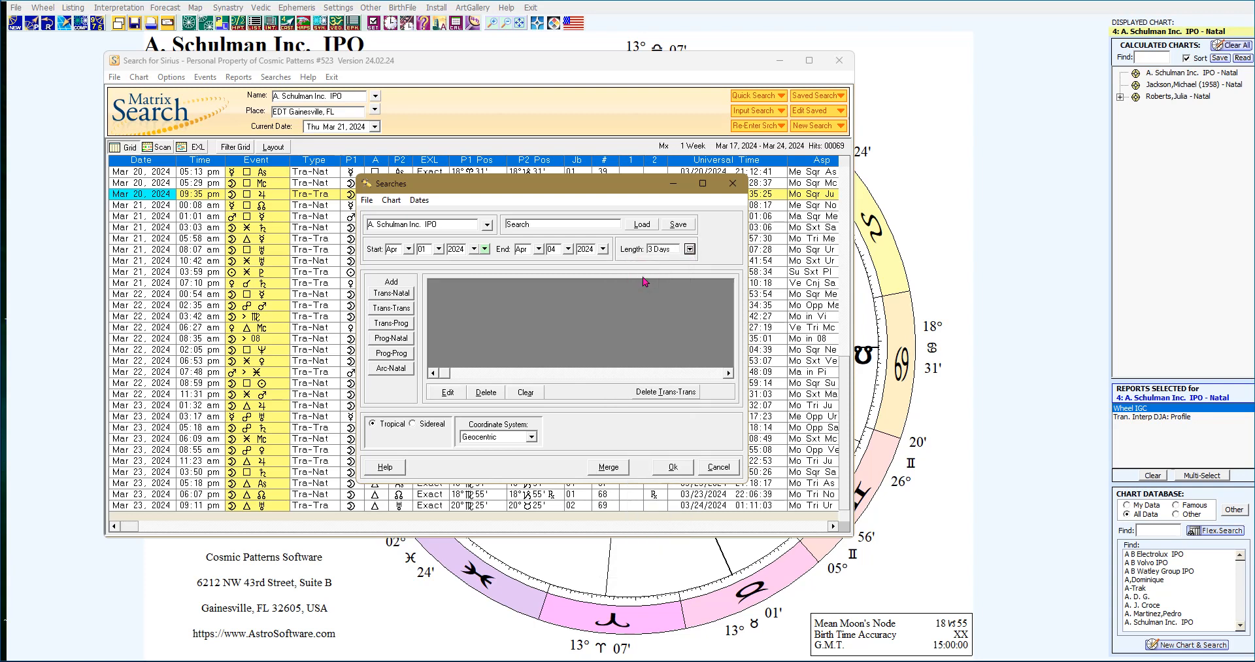
Step: Add a Trans-Natal search using the Ptolemy aspect set, leaving Parallels and No Aspects off
left_click(389, 299)
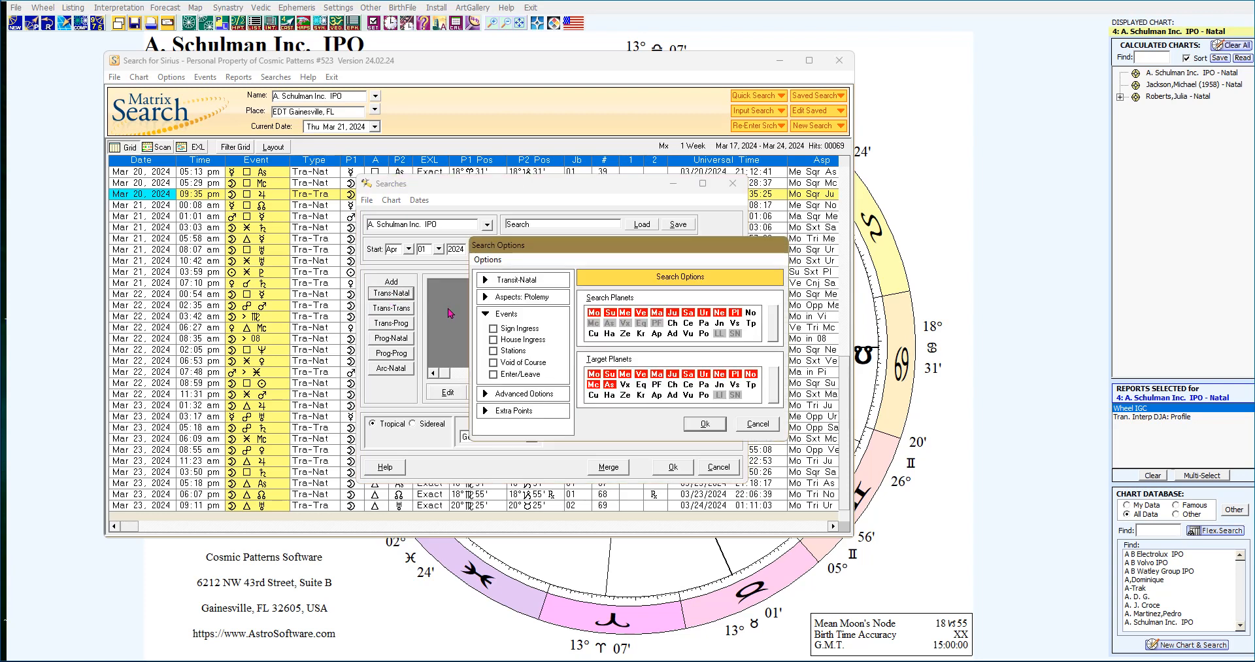
left_click(486, 298)
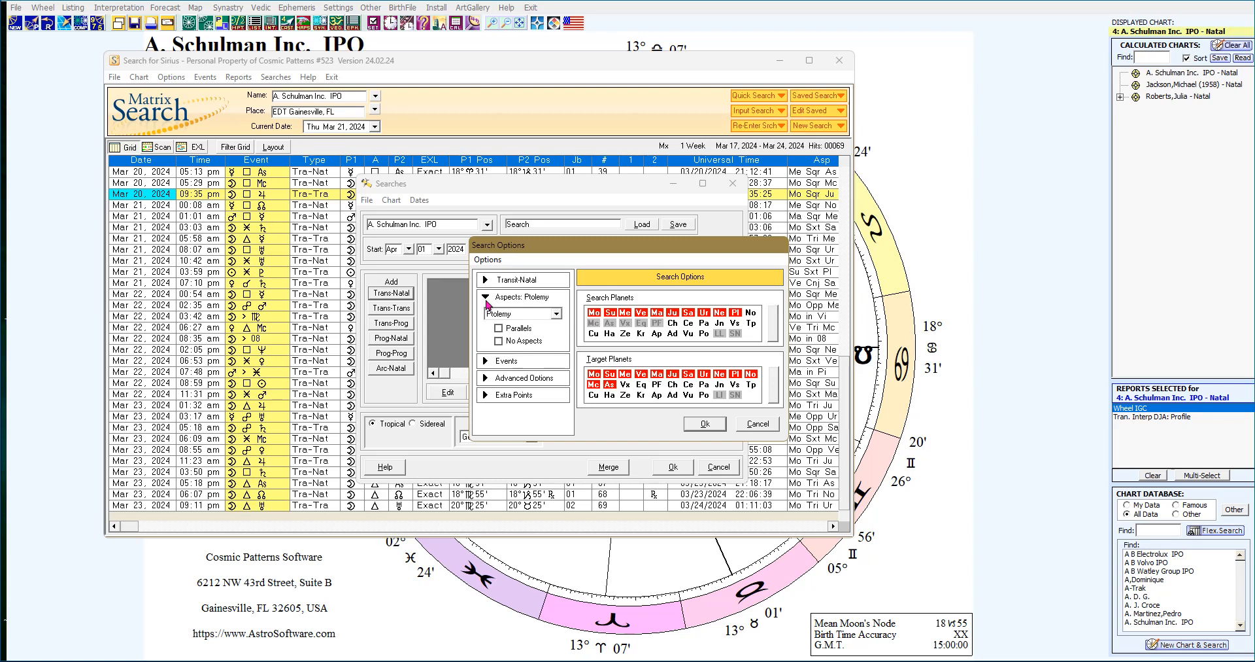
left_click(556, 314)
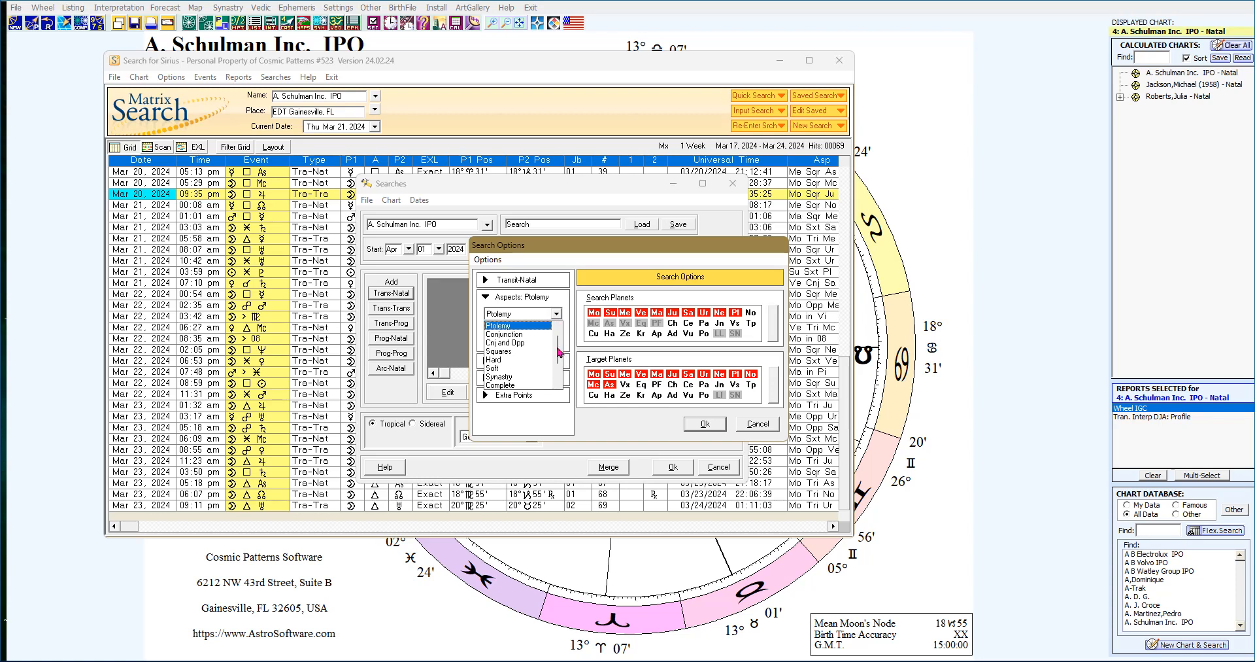
scroll(557, 358, "down", 1)
mouse_move(554, 354)
left_mouse_down()
mouse_move(557, 364)
mouse_move(562, 344)
left_mouse_up()
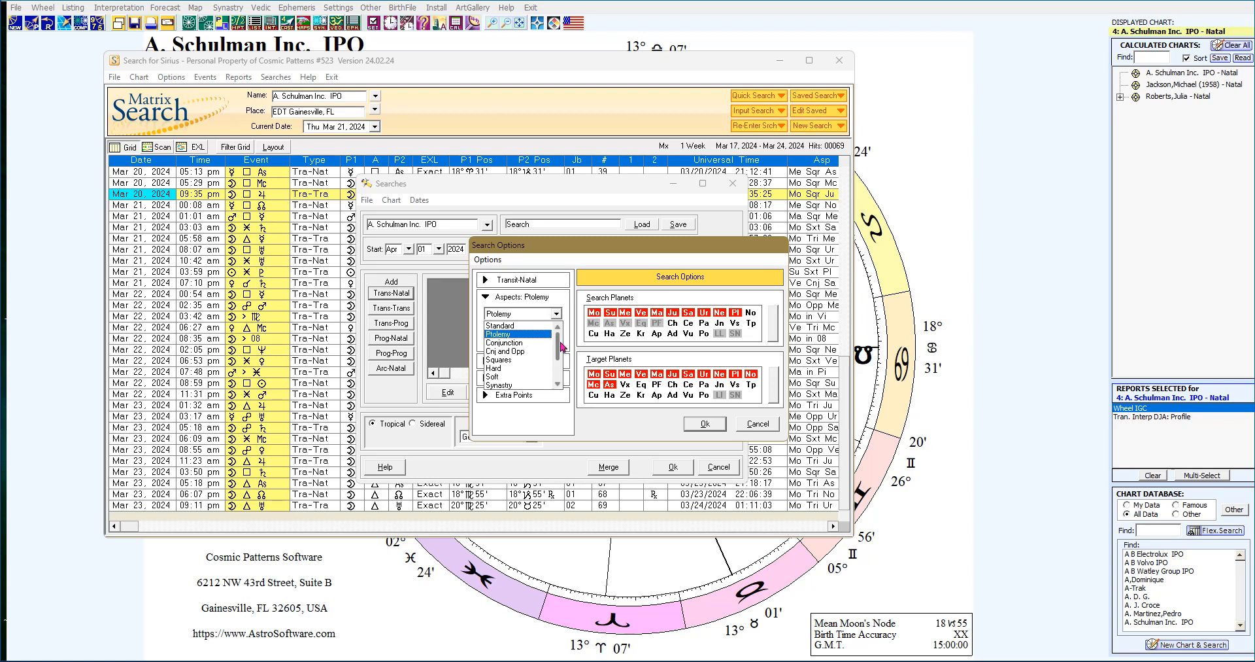
left_click(511, 335)
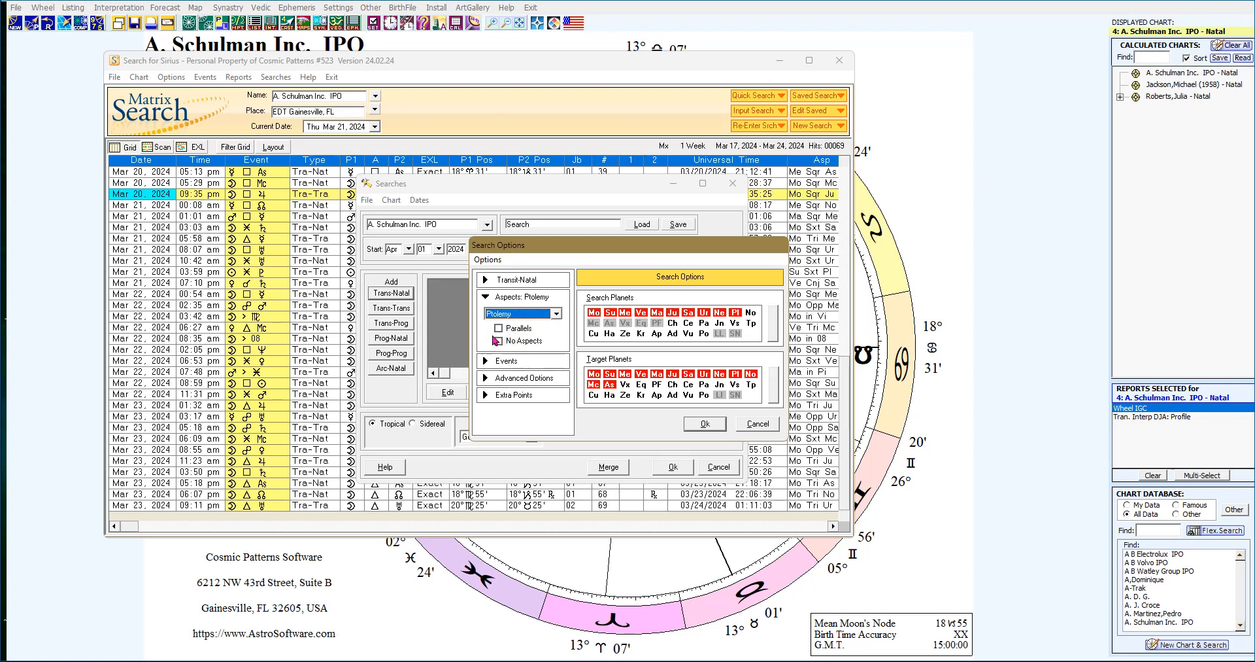
left_click(498, 327)
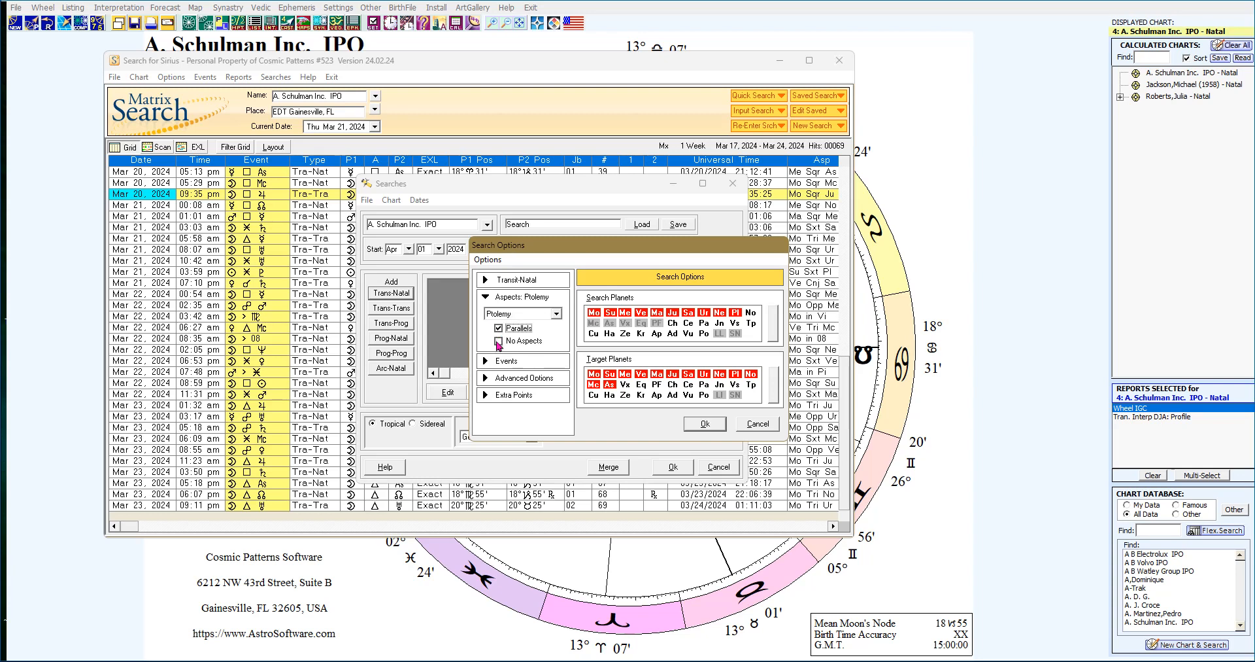
left_click(498, 340)
left_click(498, 340)
left_click(499, 332)
Step: Include the Sign Ingress, House Ingress, Stations, Void of Course and Enter/Leave events in the Trans-Natal search
left_click(486, 362)
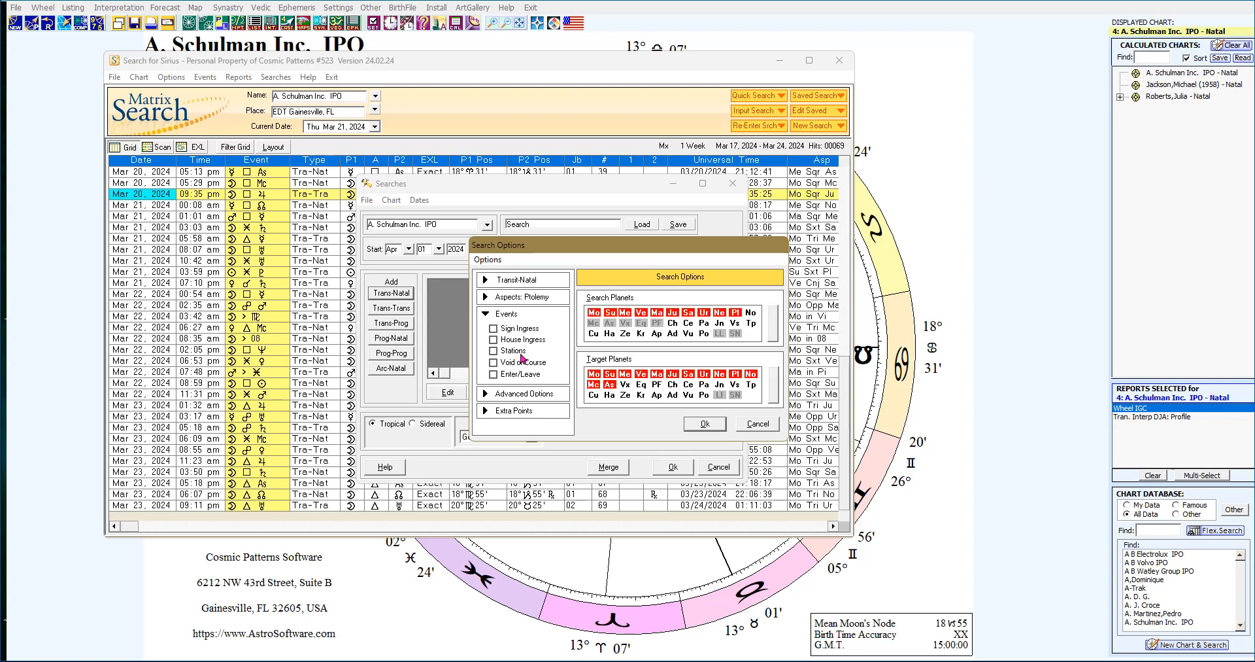
left_click(493, 329)
left_click(493, 342)
left_click(492, 351)
left_click(492, 363)
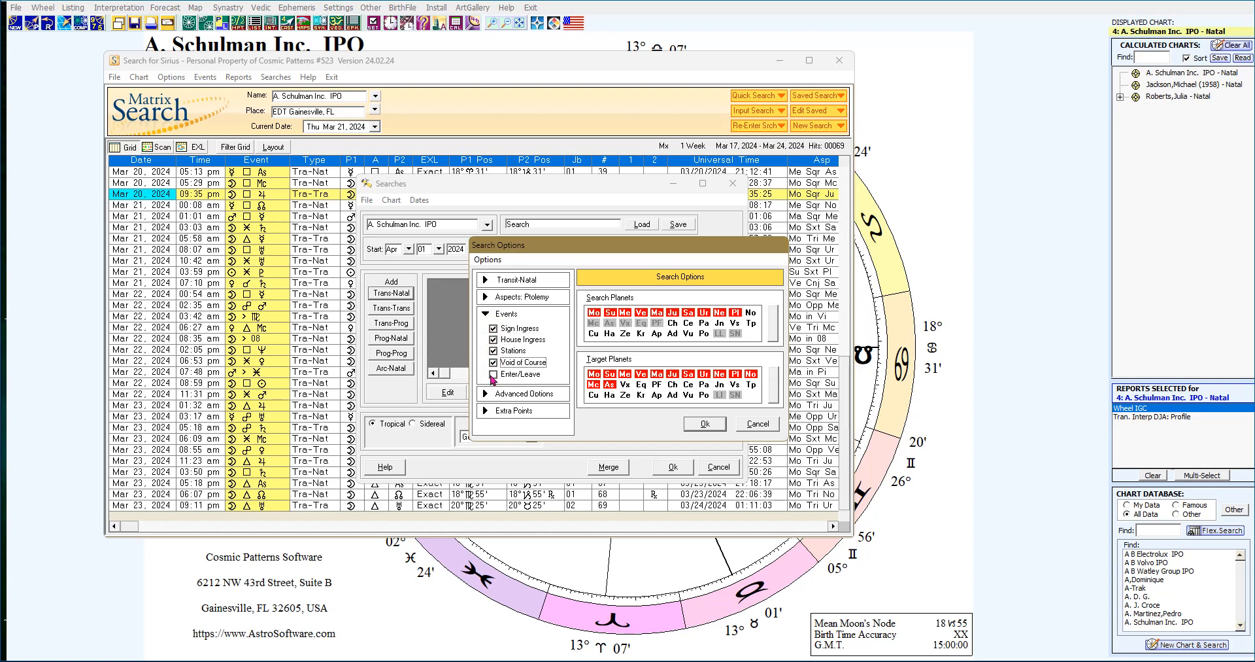
left_click(493, 374)
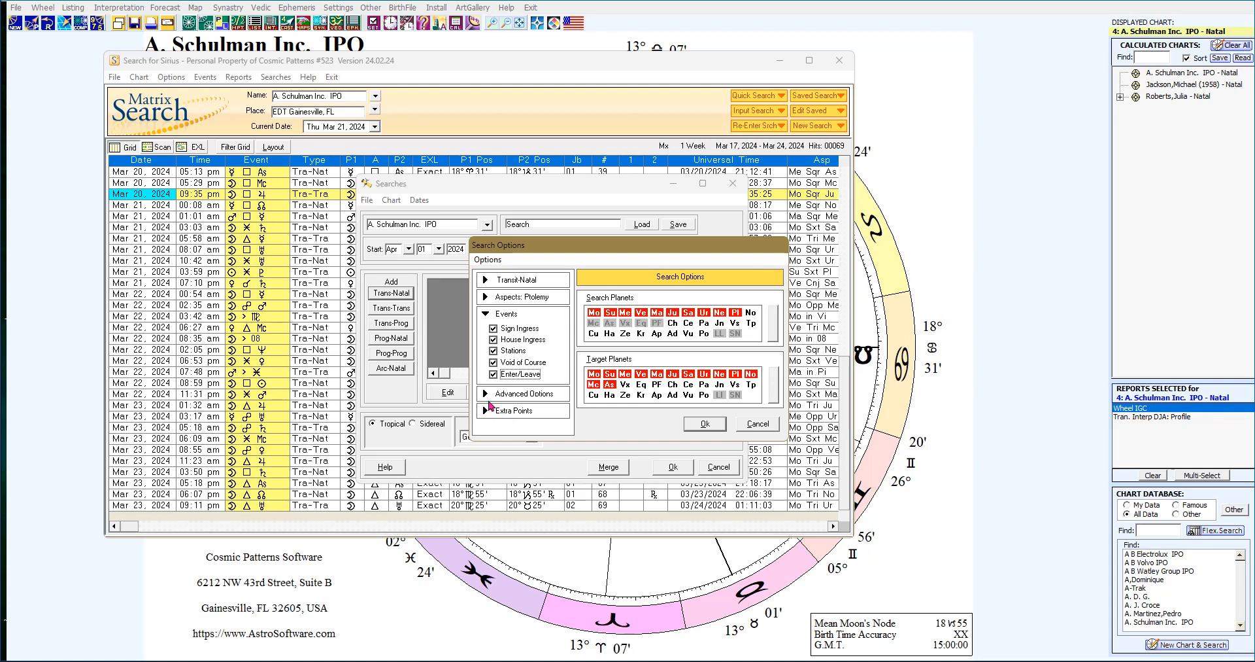
Step: Add Chiron to both the search planets and the target planets, and accept the search options
left_click(489, 398)
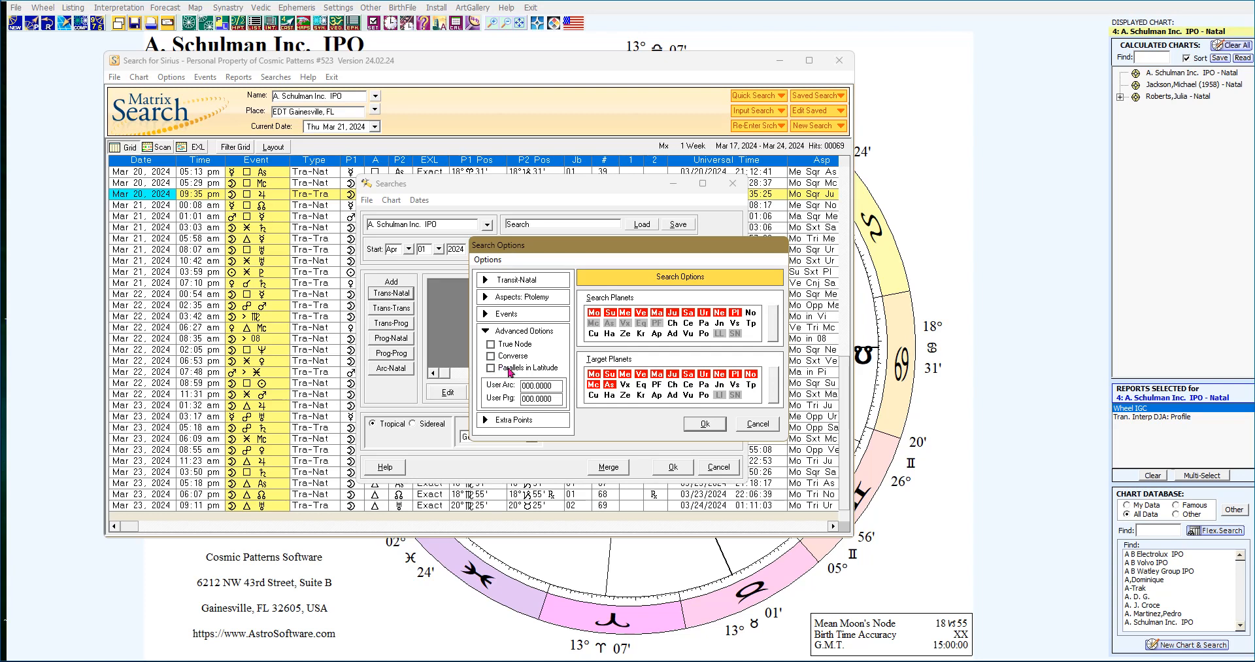
left_click(489, 424)
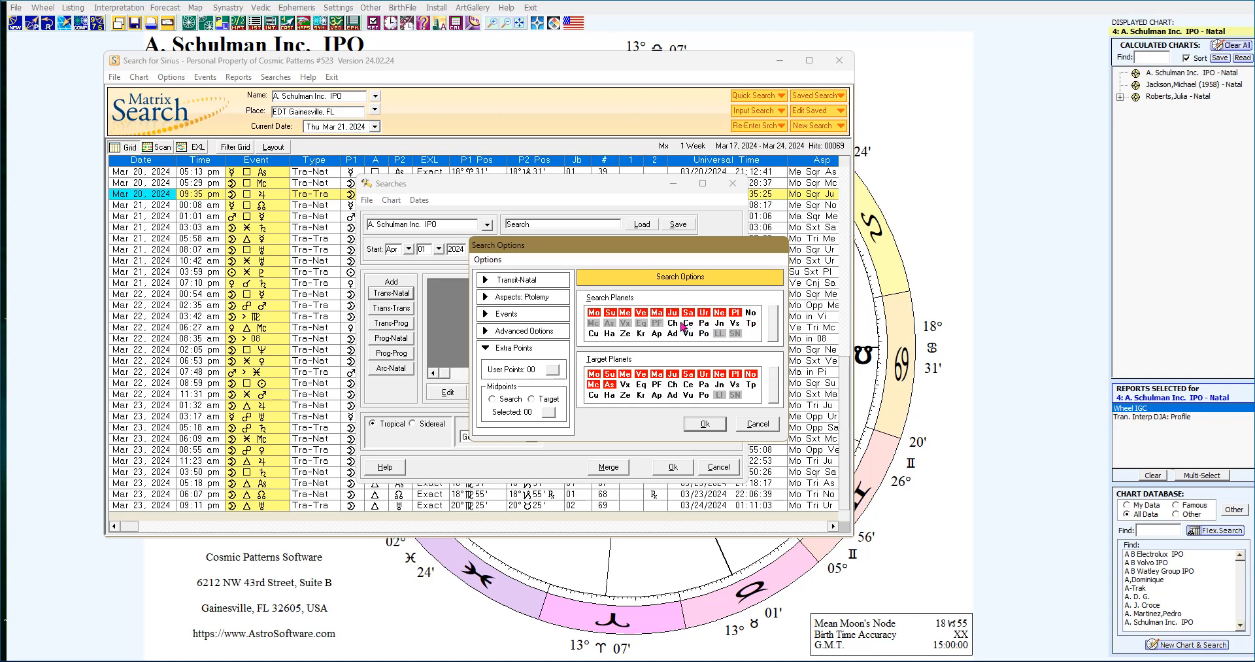
left_click(775, 335)
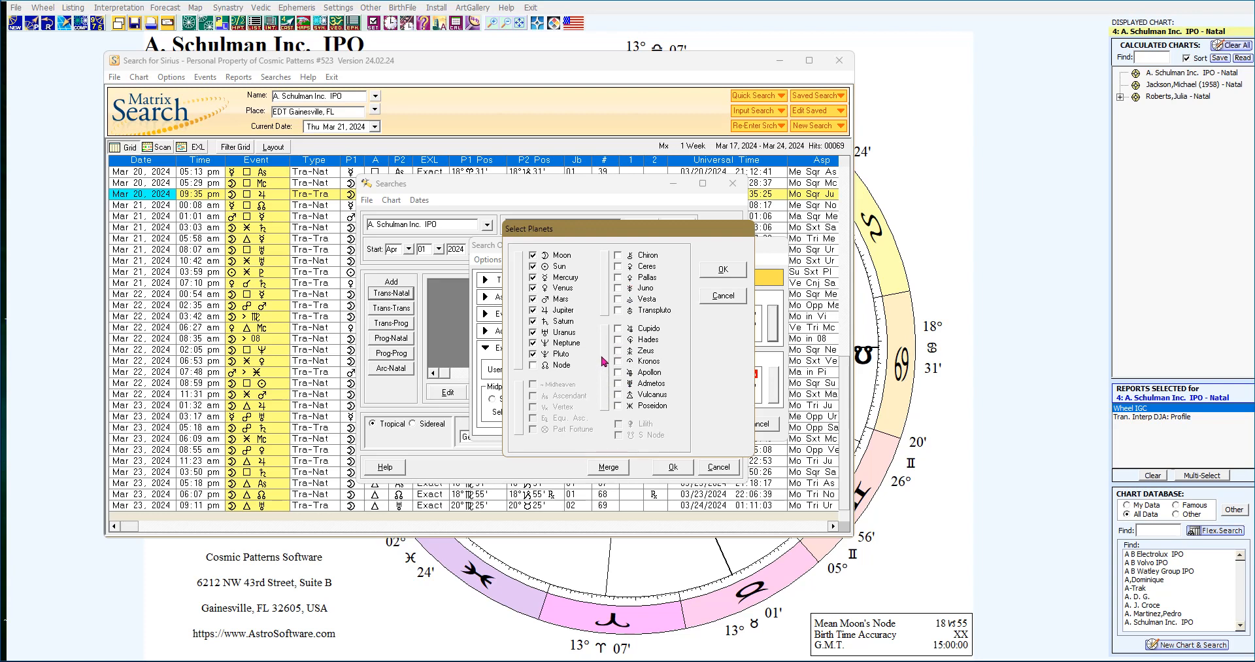
left_click(619, 256)
left_click(718, 274)
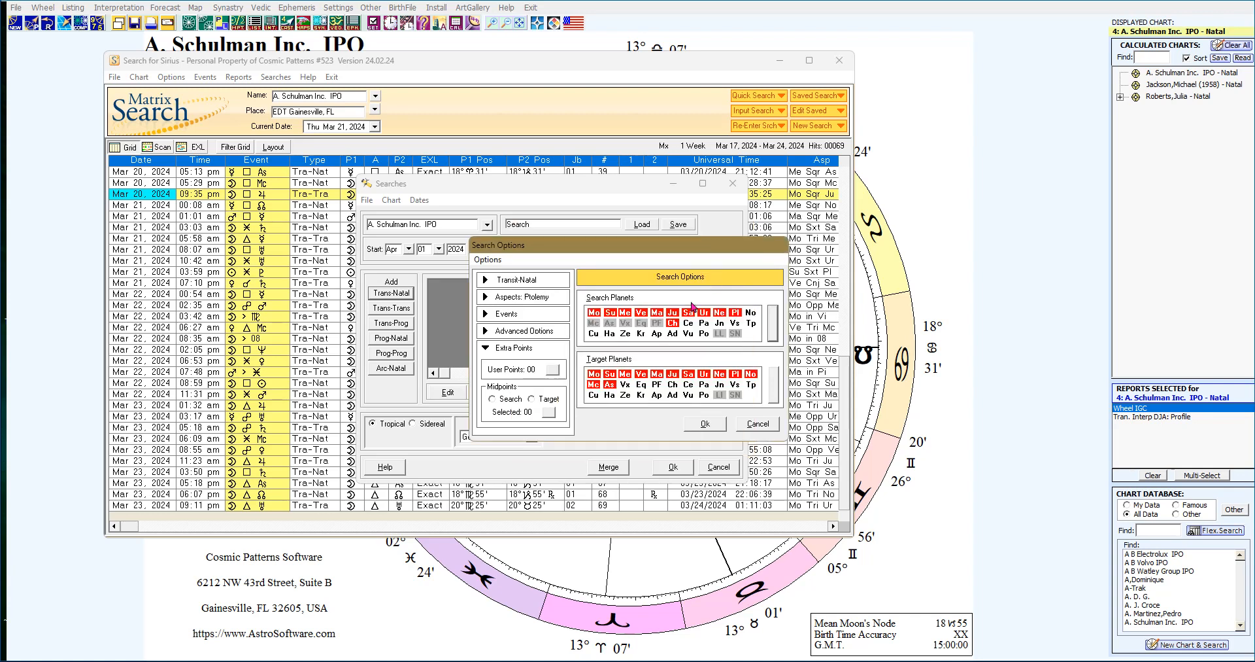
left_click(773, 392)
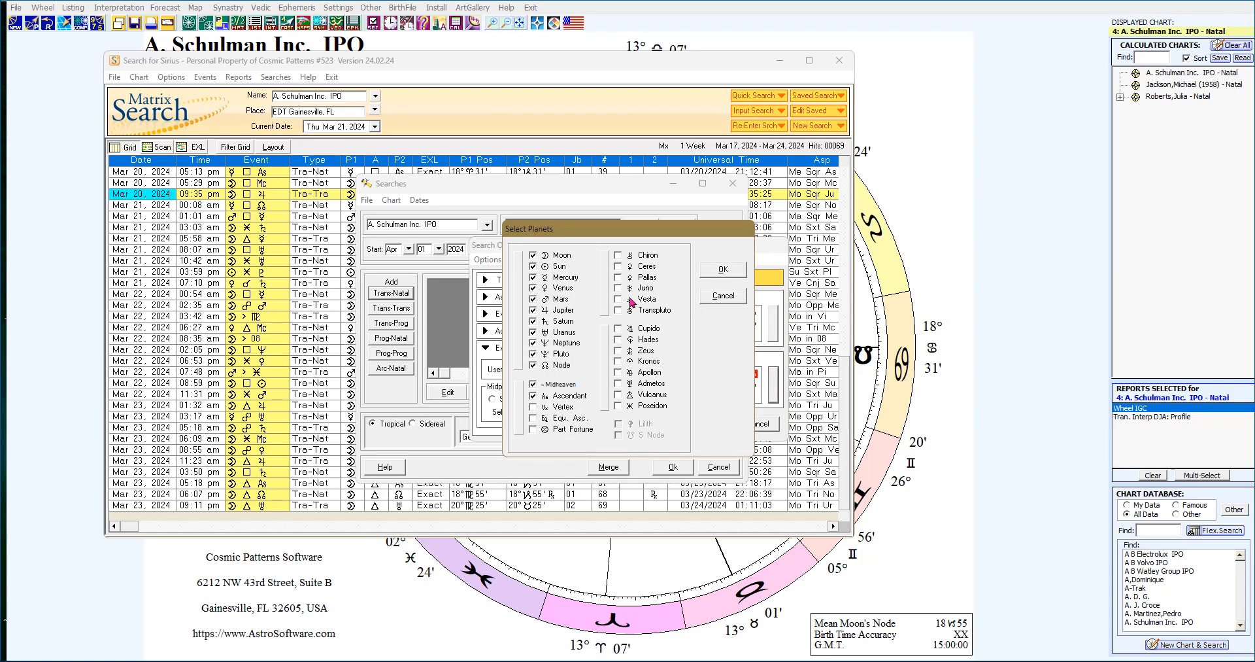
left_click(619, 256)
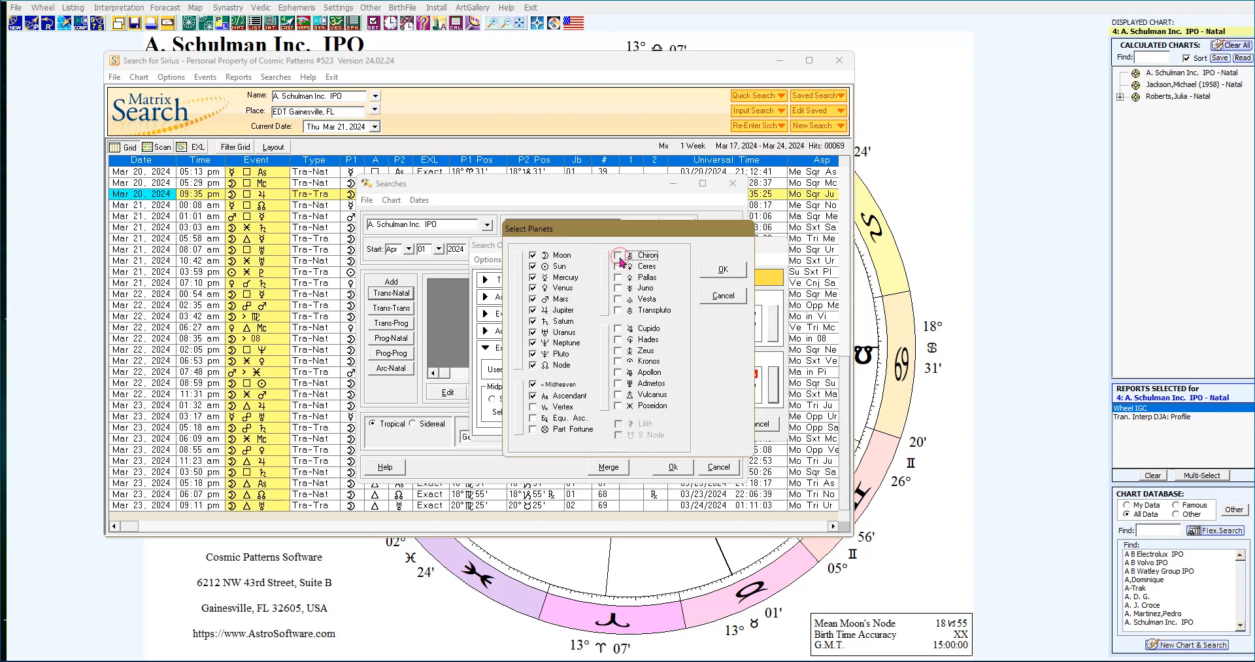
left_click(709, 273)
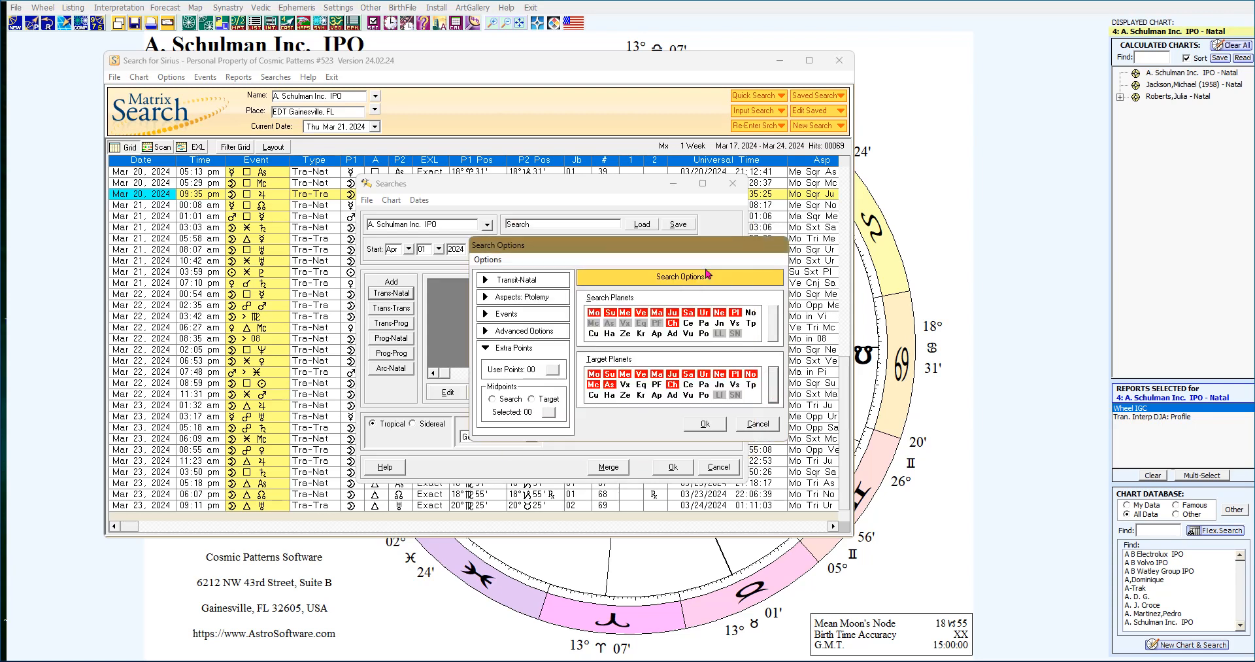
left_click(707, 428)
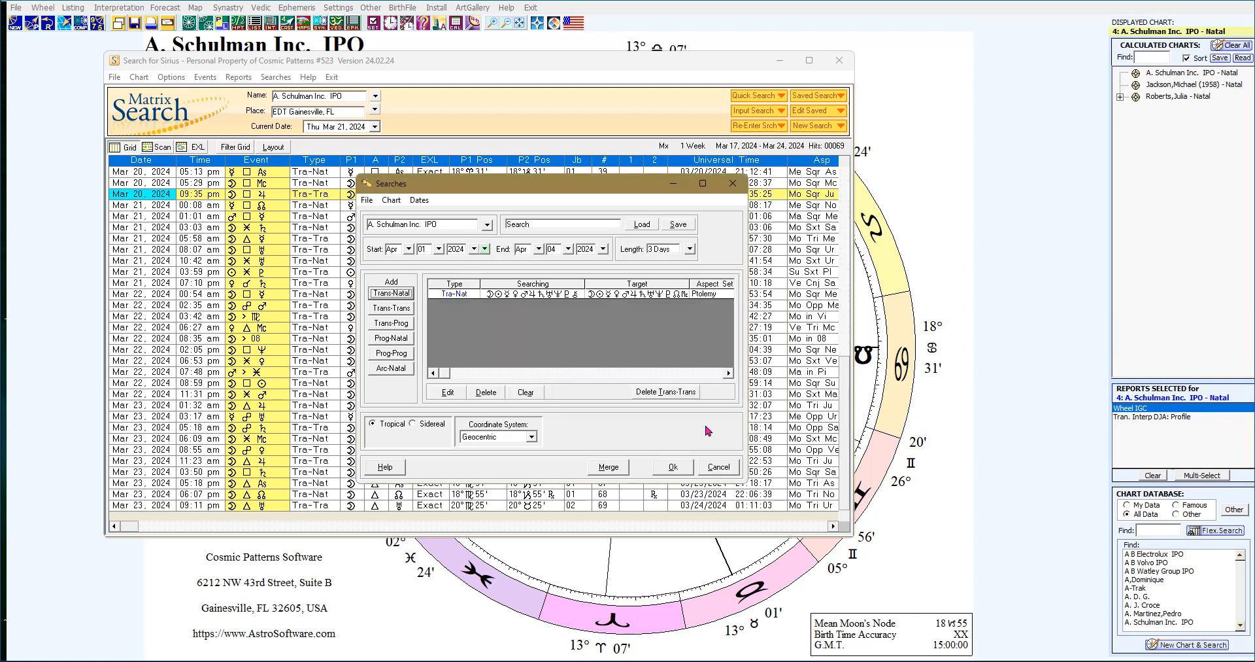
Step: Save the new search as "Days 03" and run it
left_click(678, 225)
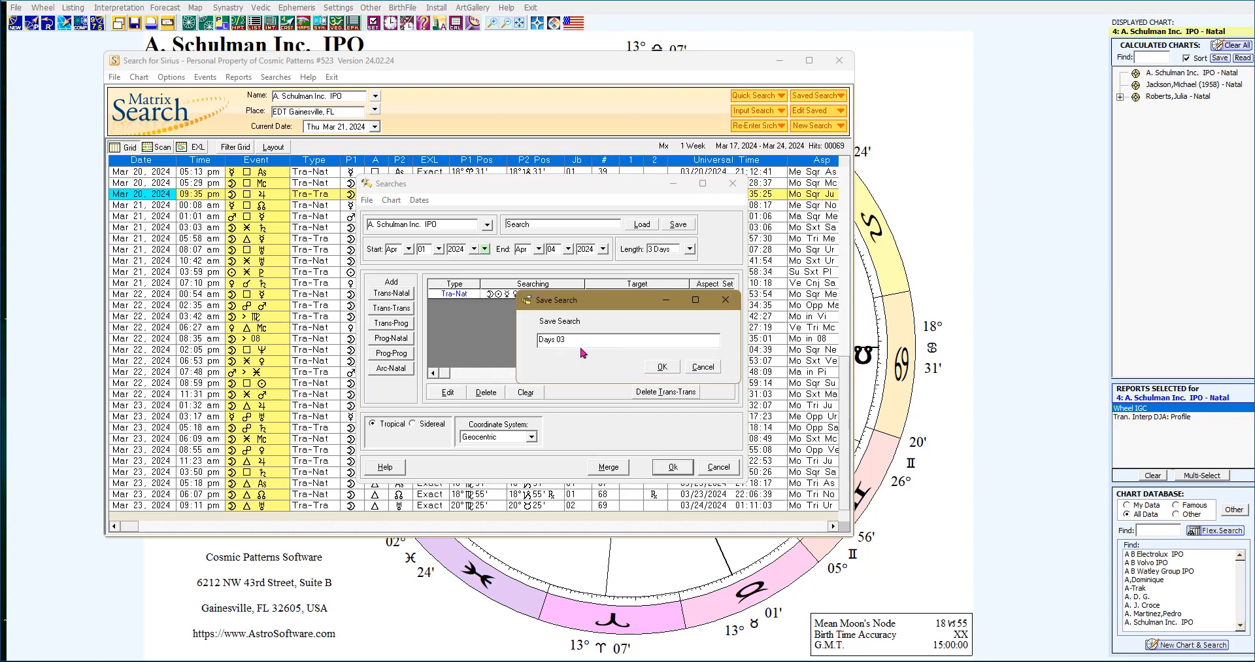
left_click(660, 368)
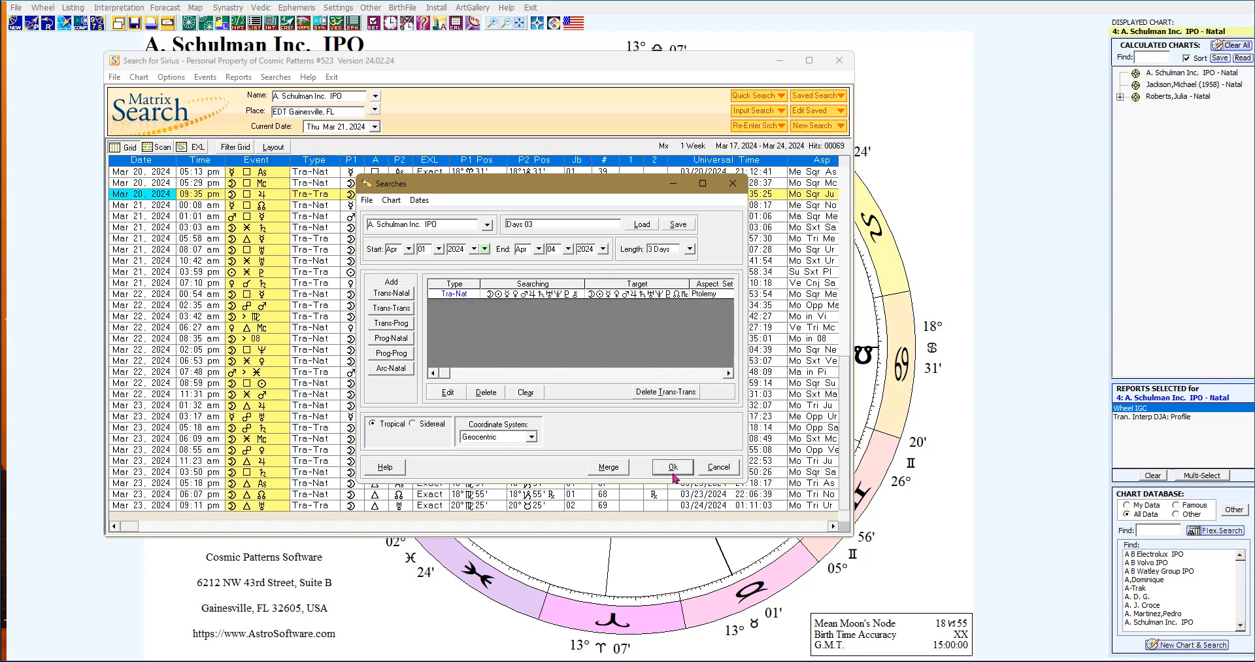
left_click(673, 467)
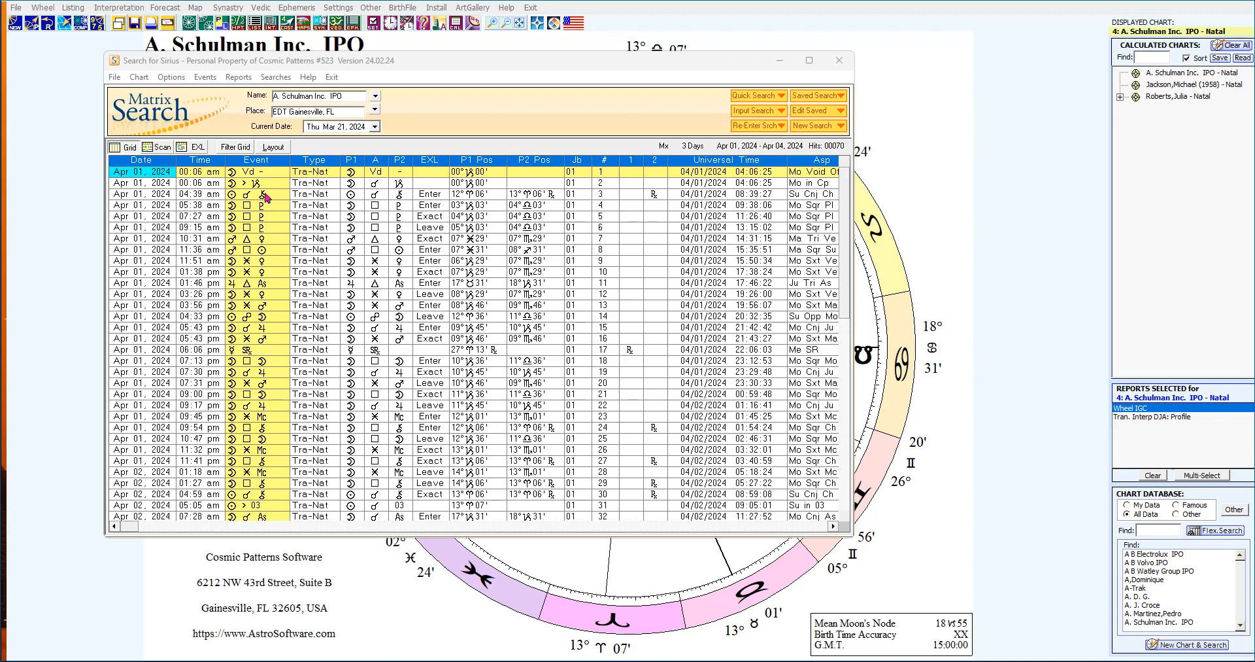
Step: View the search hits as a Scan timeline and as the EXL chart, and return to the Grid view
left_click(131, 149)
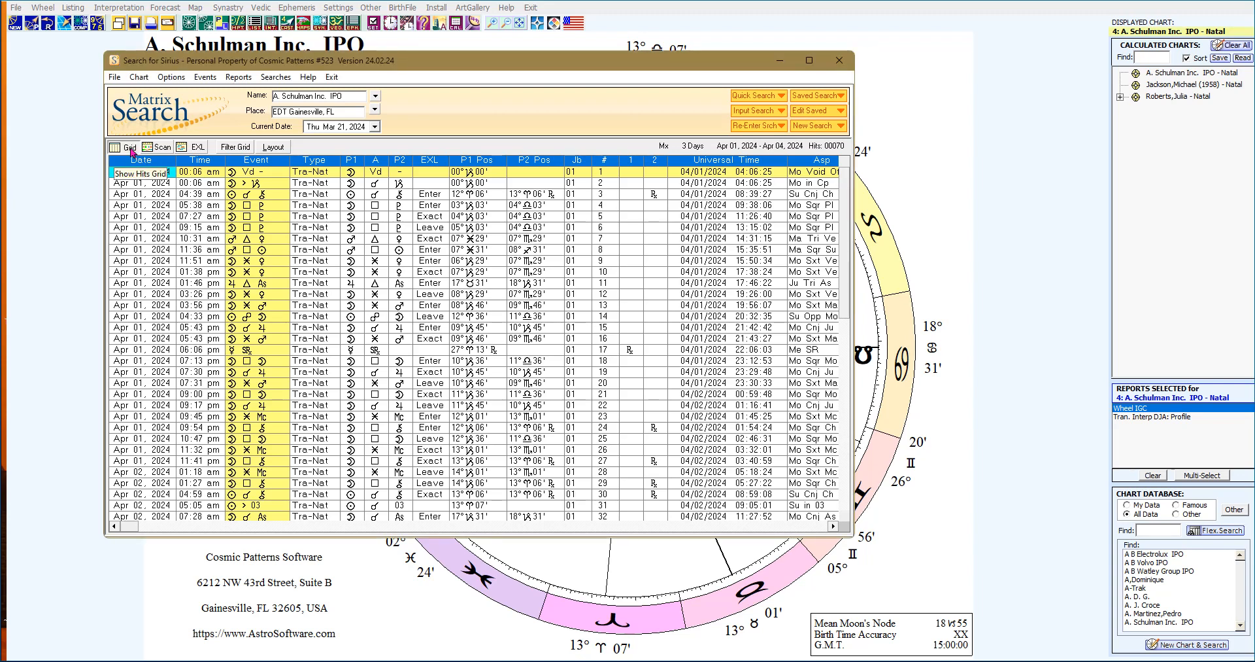
left_click(155, 149)
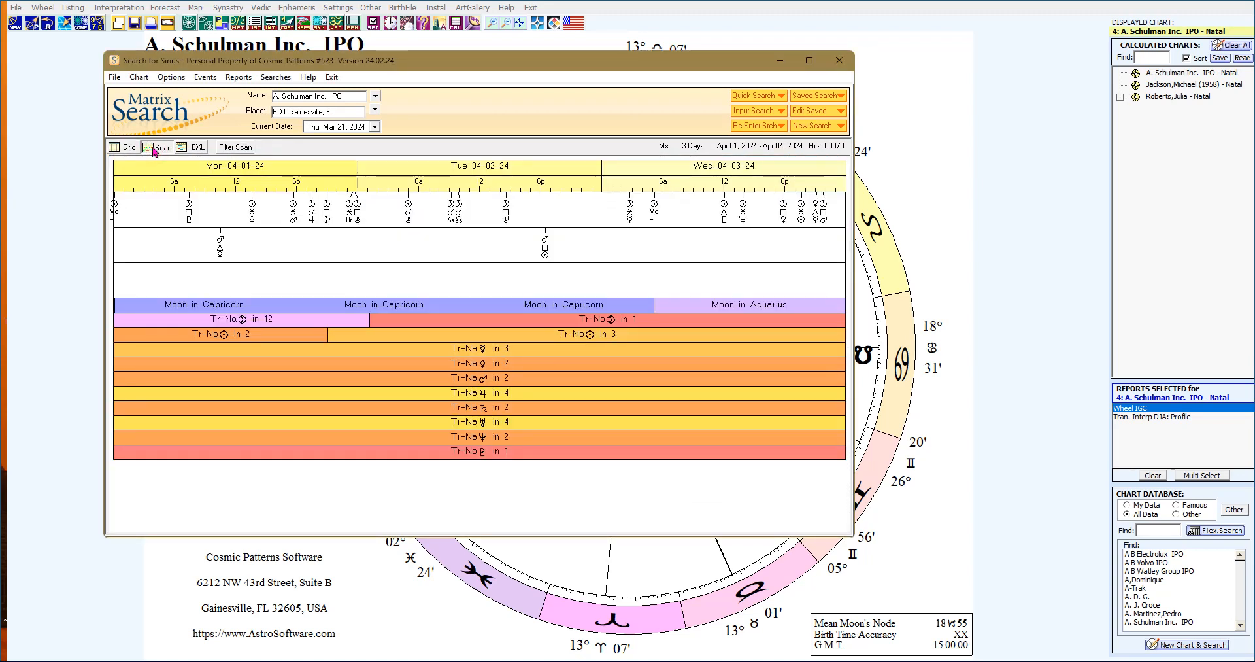
left_click(186, 150)
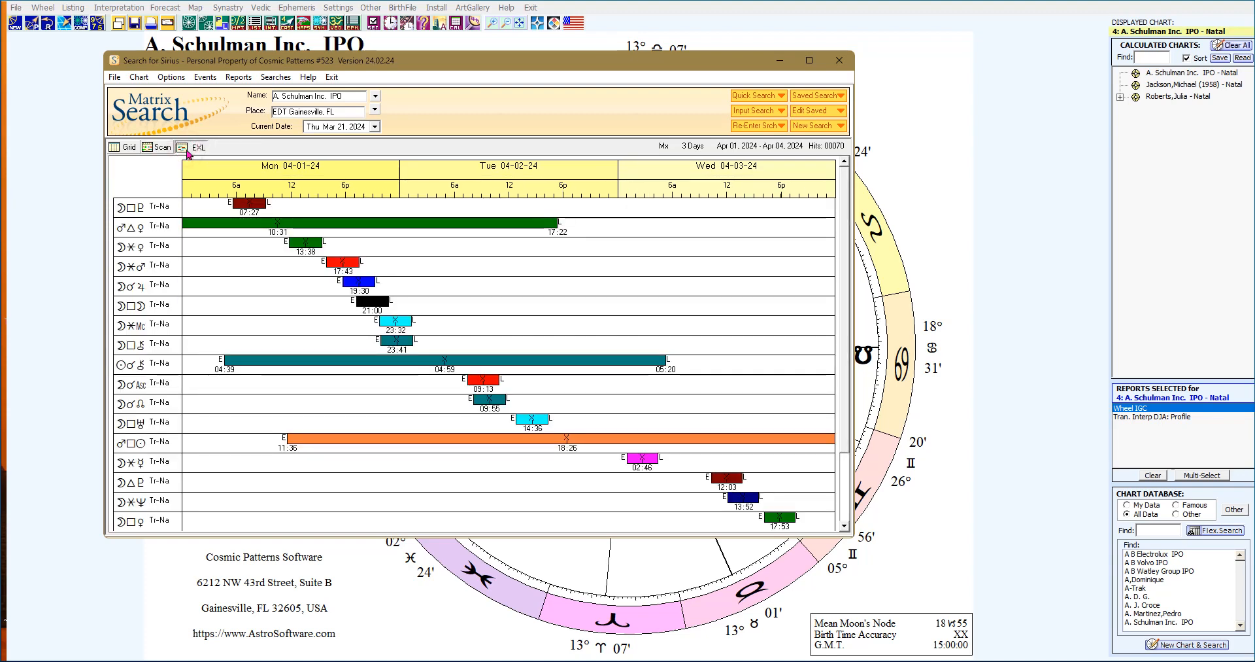
left_click(120, 152)
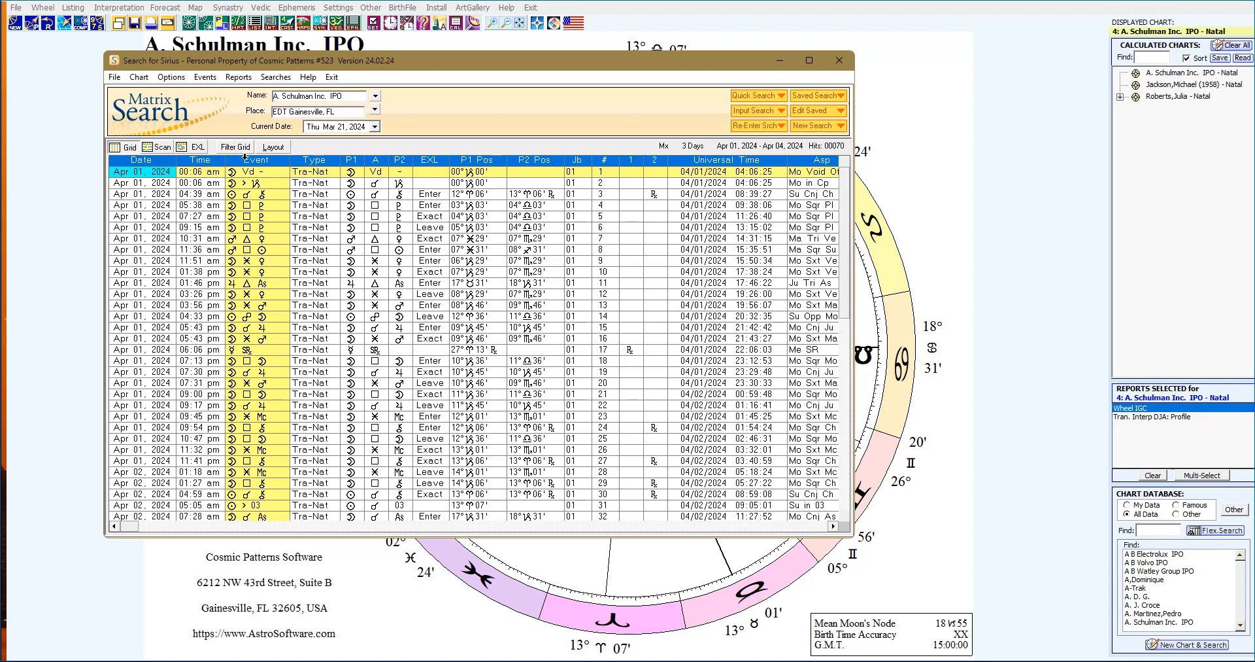
Step: Apply the Quick Scan quick layout to the hits grid
left_click(277, 150)
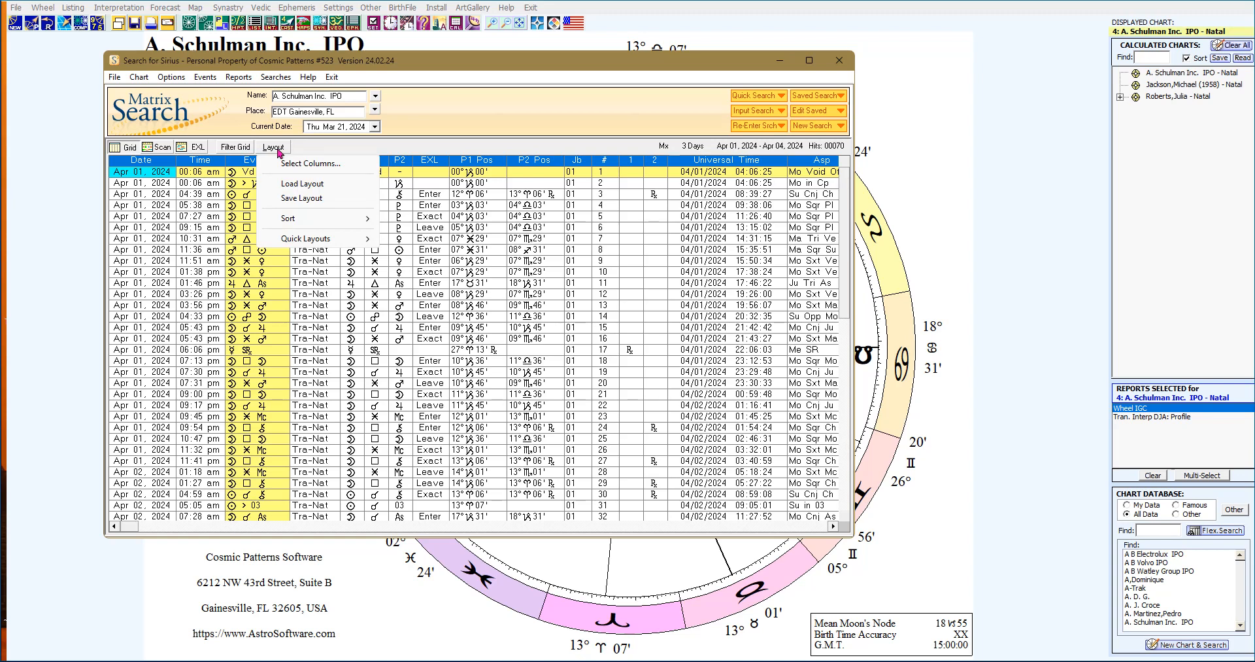
mouse_move(314, 247)
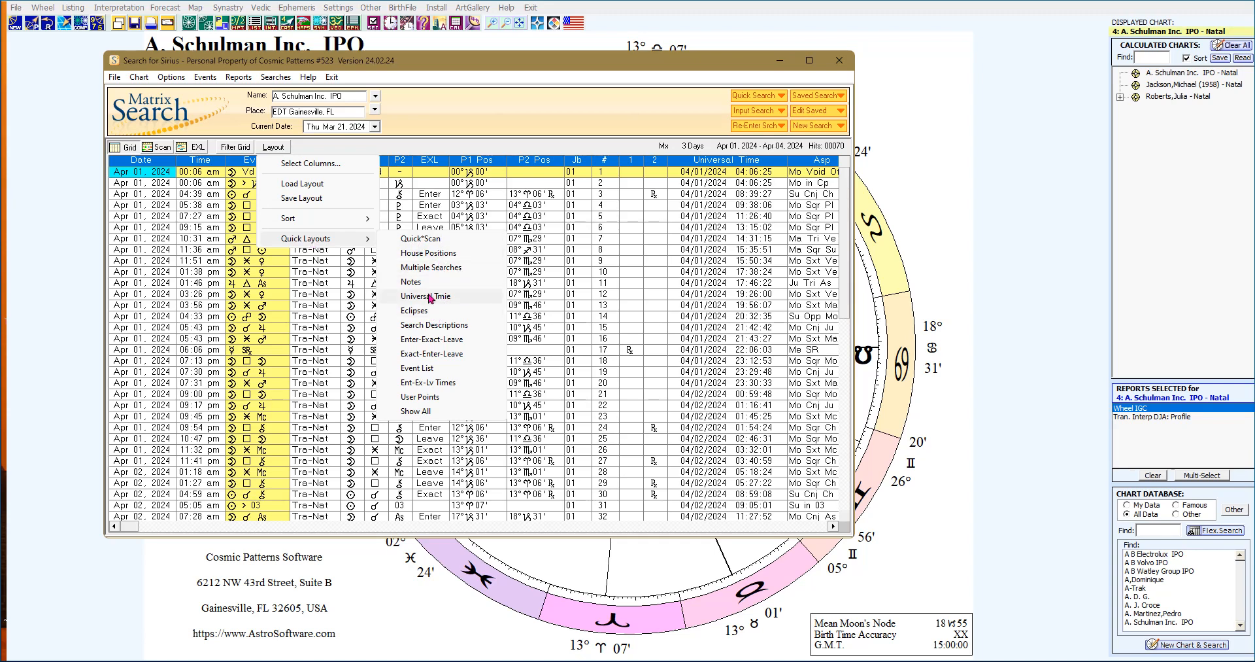
left_click(421, 239)
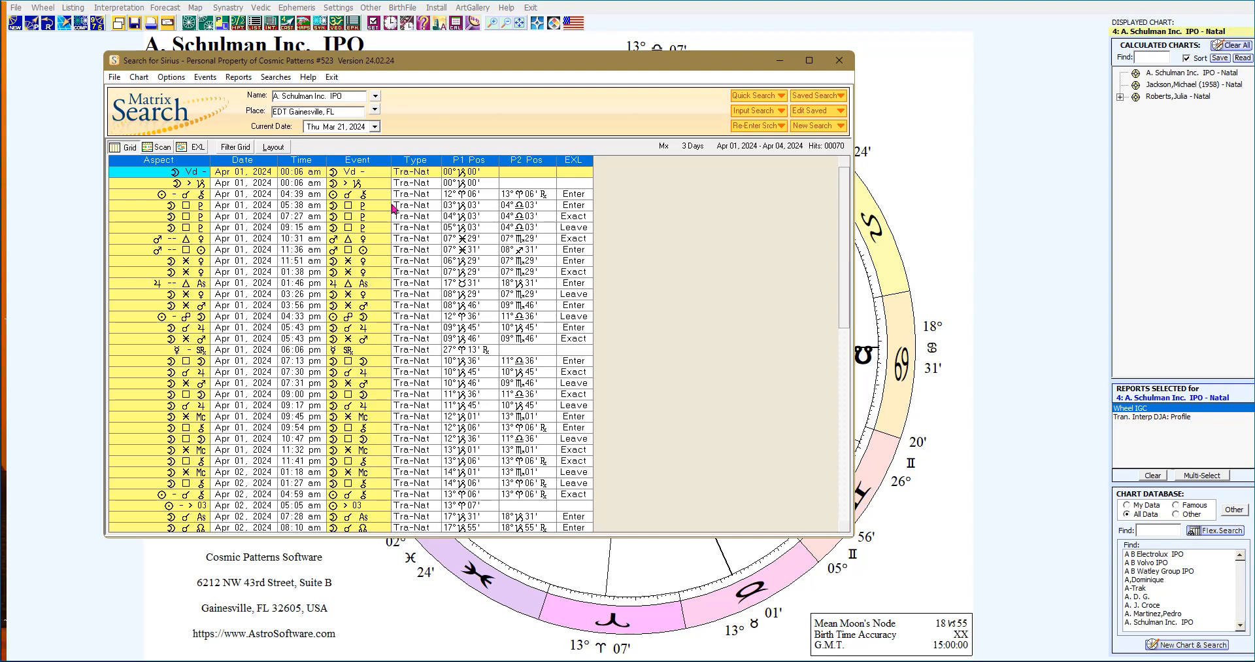
Step: Try removing the Quick Scan column and adding House 1 in the grid's column selection, and discard the changes
left_click(275, 153)
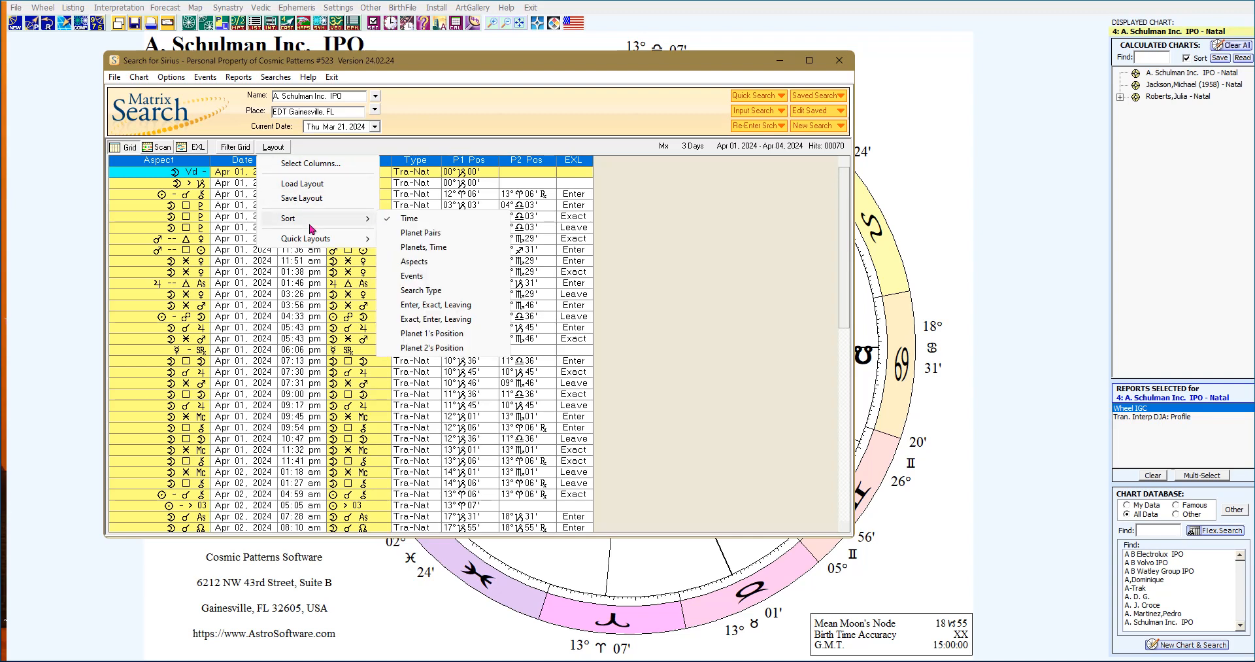
left_click(307, 164)
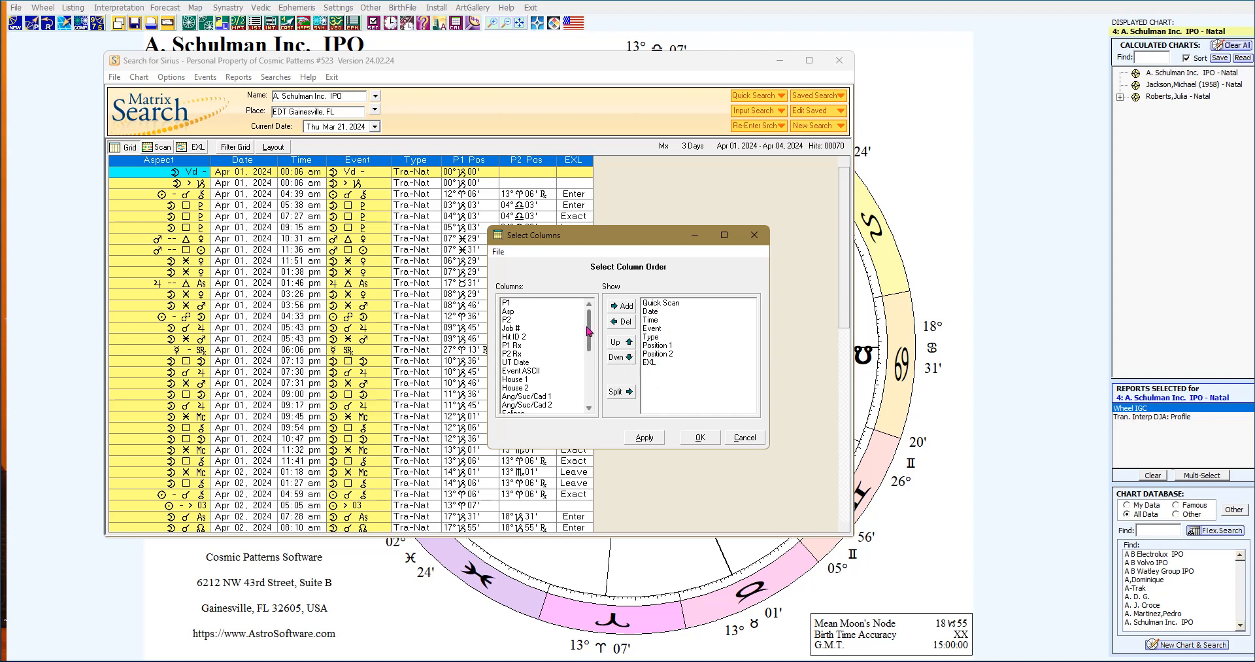
mouse_move(588, 326)
left_mouse_down()
mouse_move(588, 348)
mouse_move(588, 316)
left_mouse_up()
left_click(648, 303)
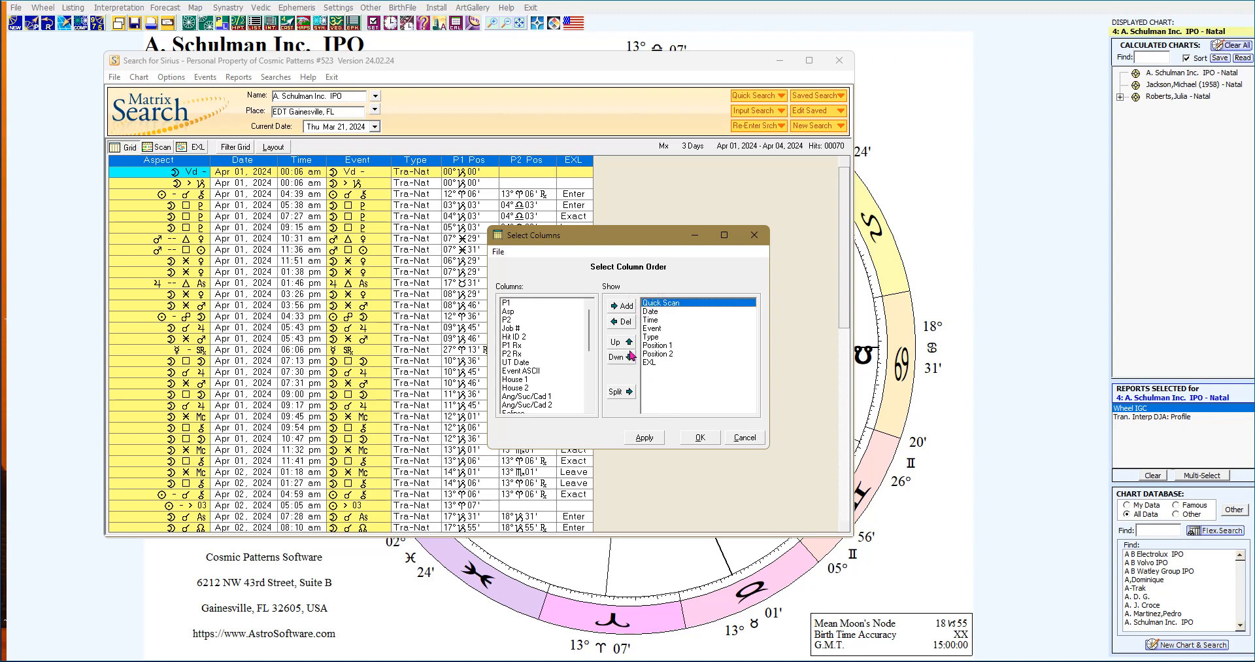
left_click(622, 323)
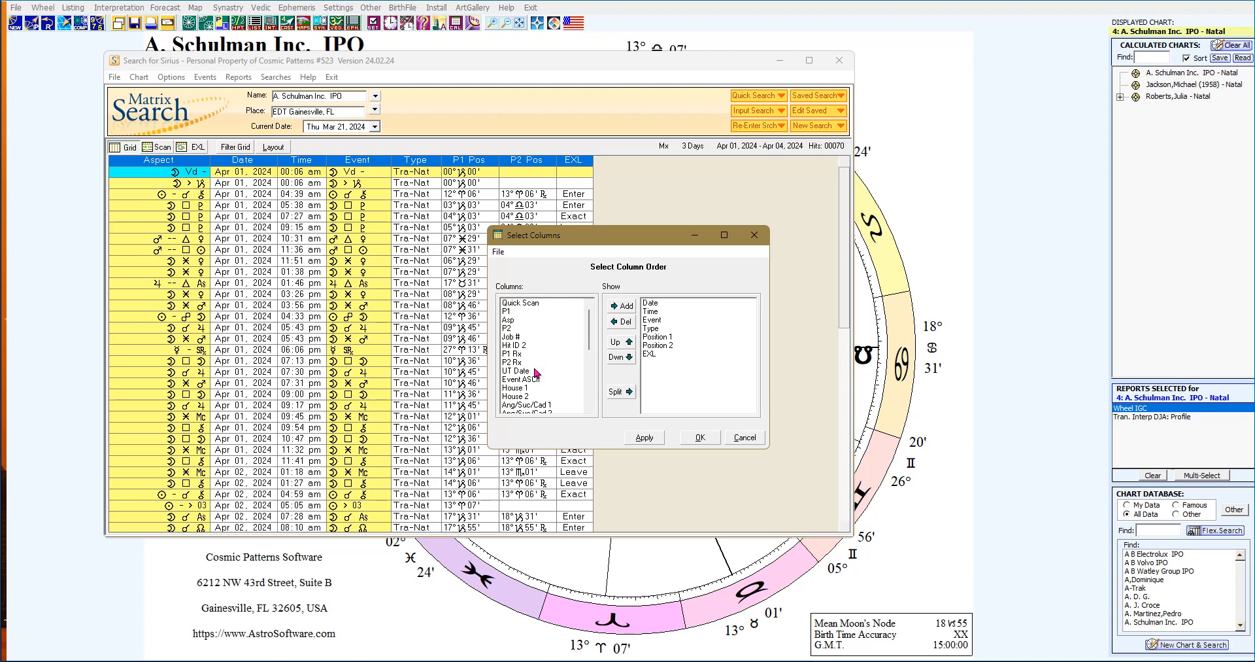
scroll(534, 372, "down", 2)
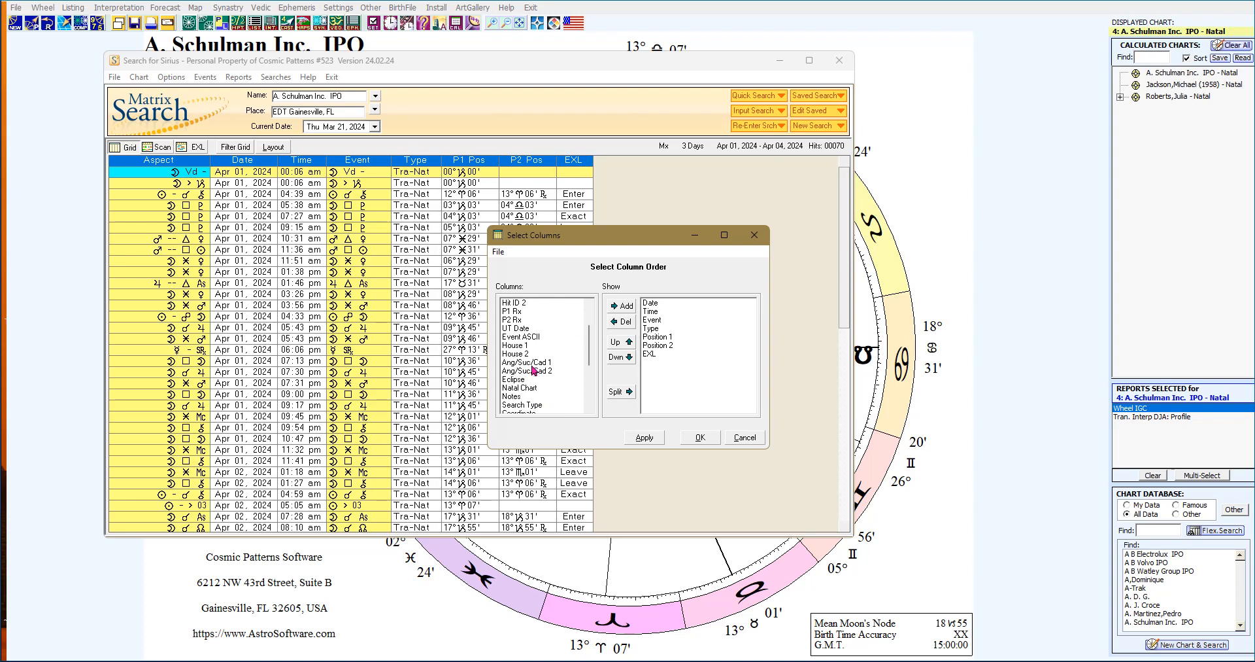
left_click(521, 348)
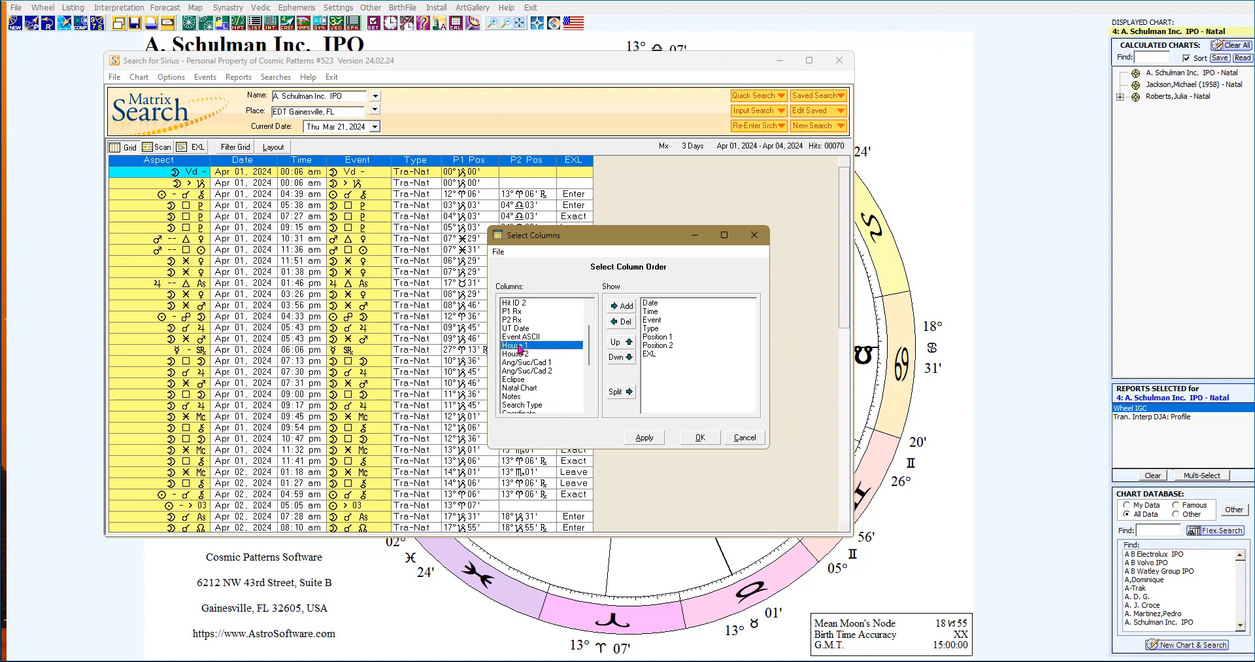
left_click(618, 306)
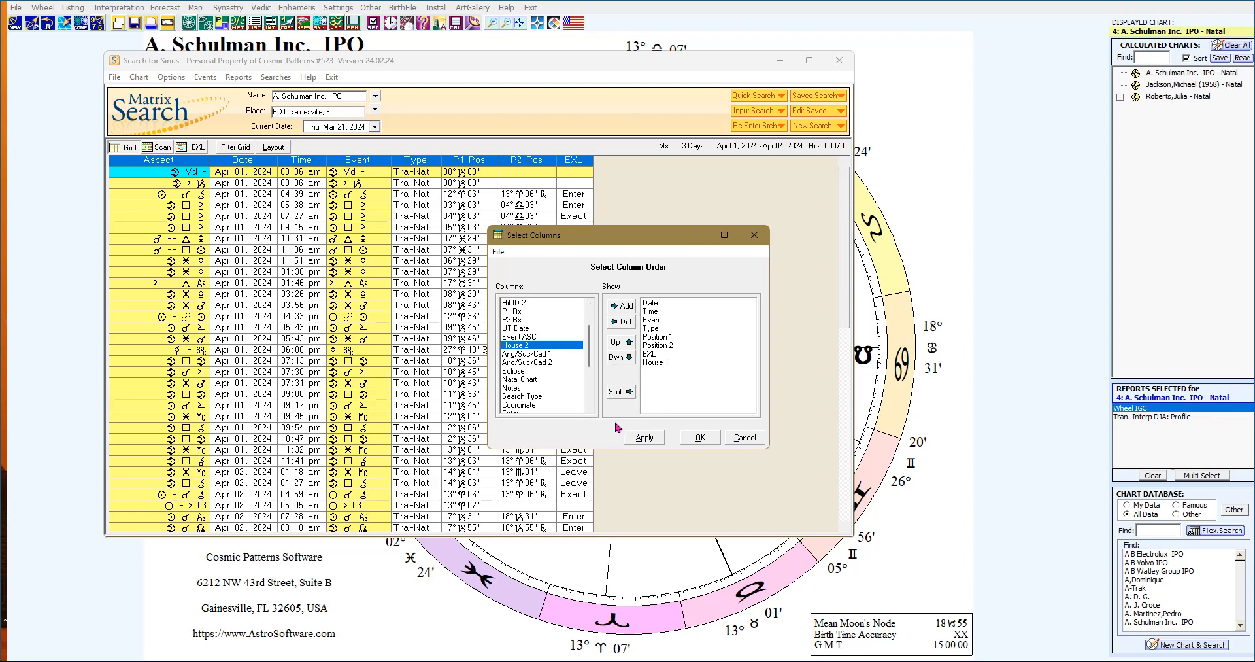
left_click(745, 439)
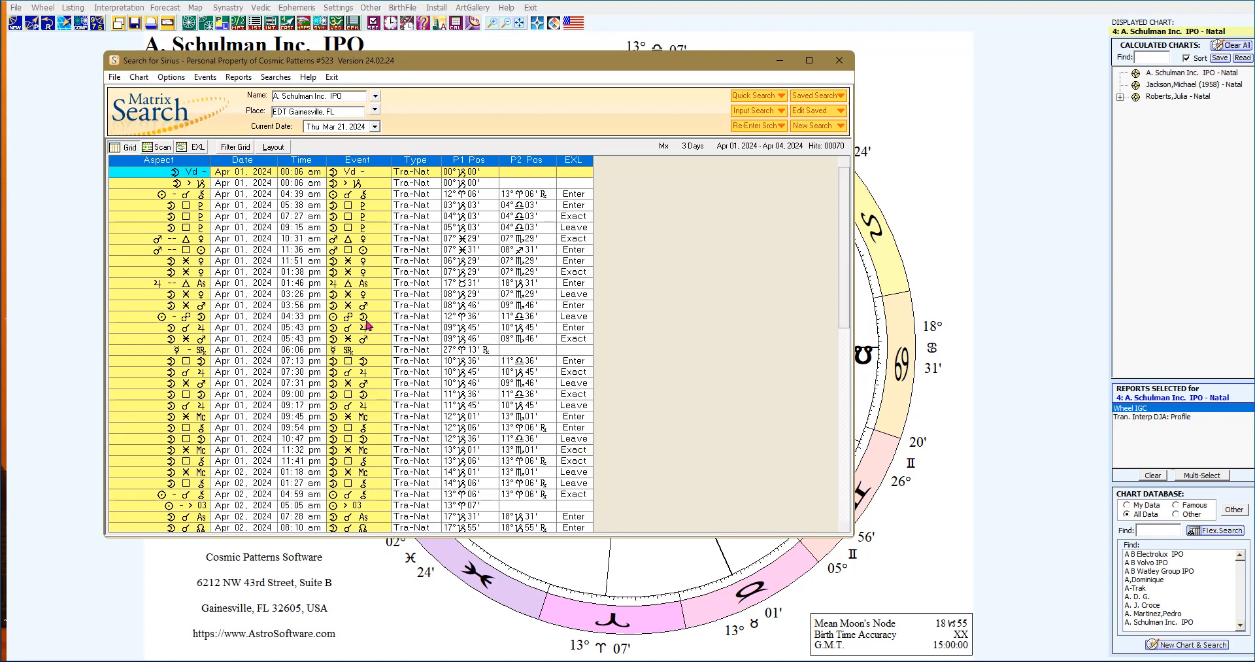
Step: Read the interpretation of the Mars square Sun transit in the Scan view, and exit Matrix Search
left_click(163, 149)
mouse_move(343, 332)
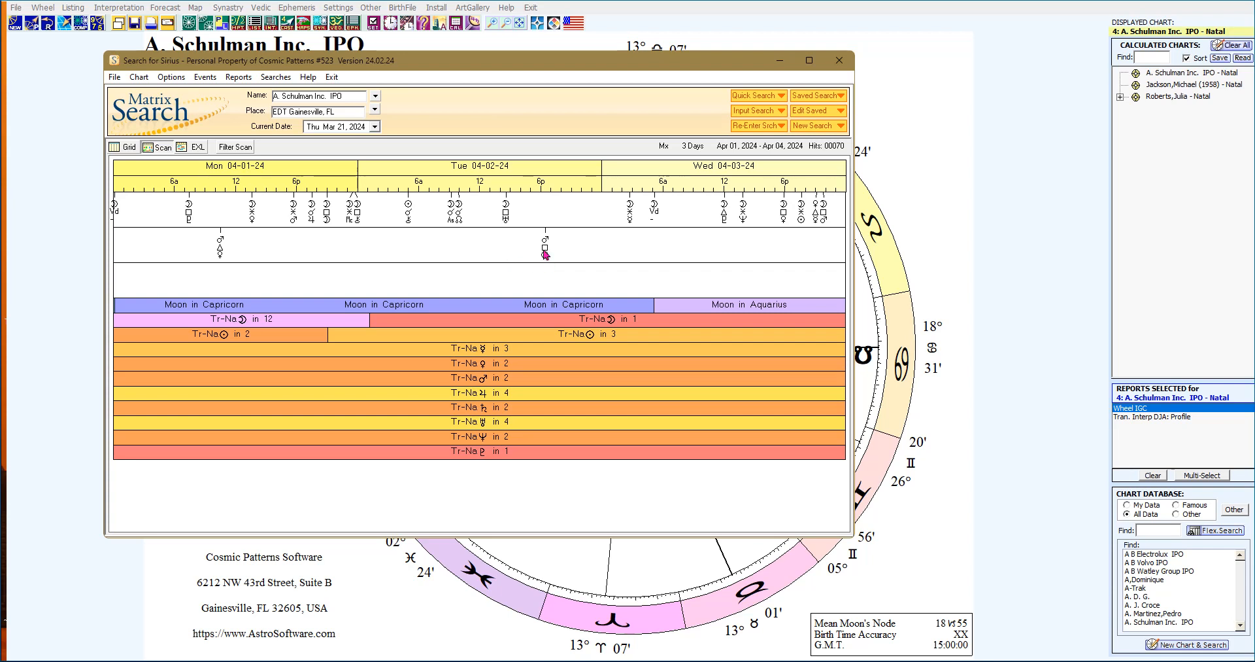
mouse_move(545, 254)
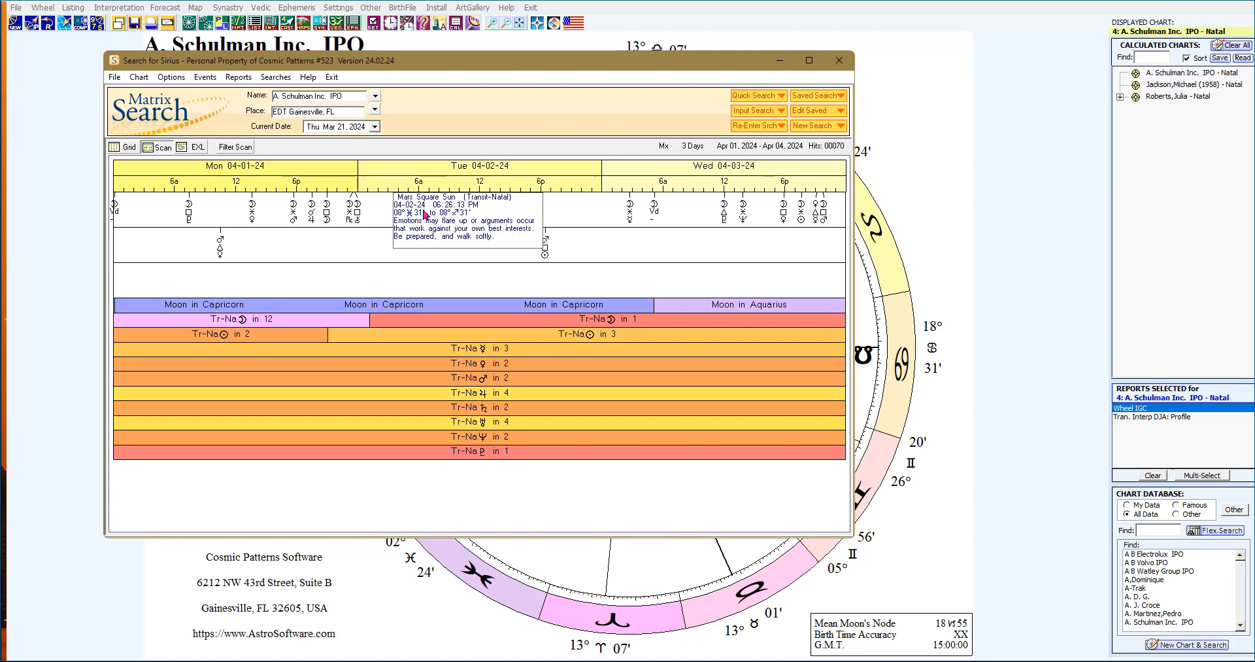
left_click(458, 230)
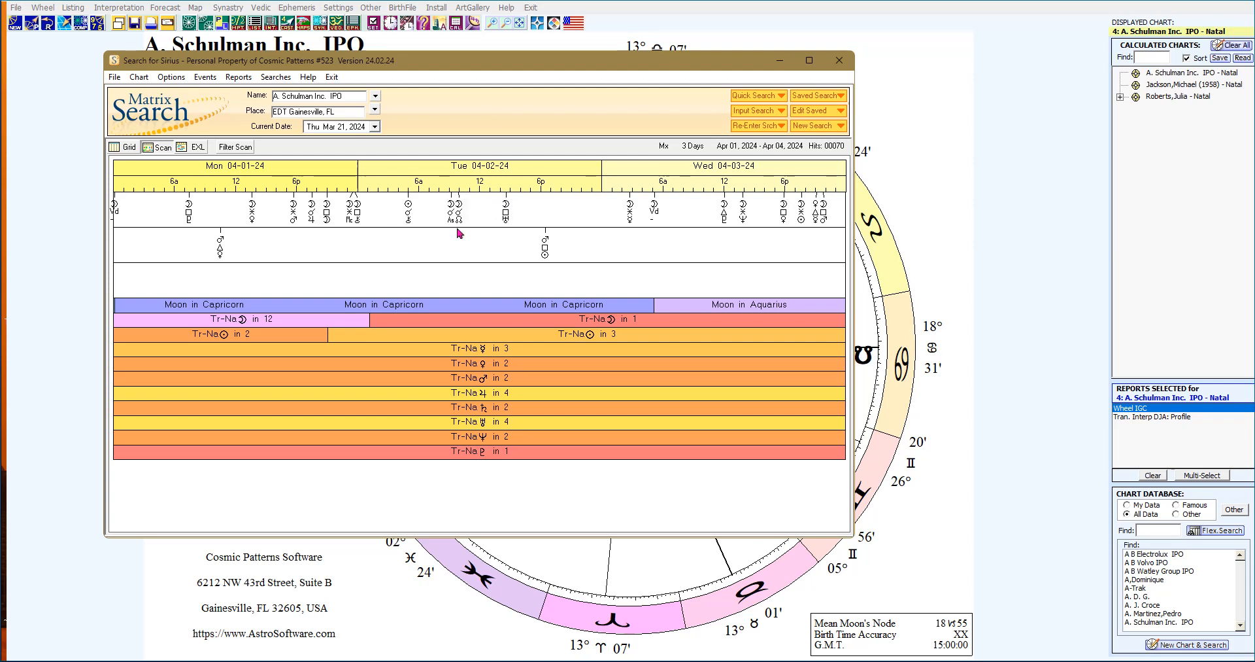
left_click(506, 217)
left_click(332, 77)
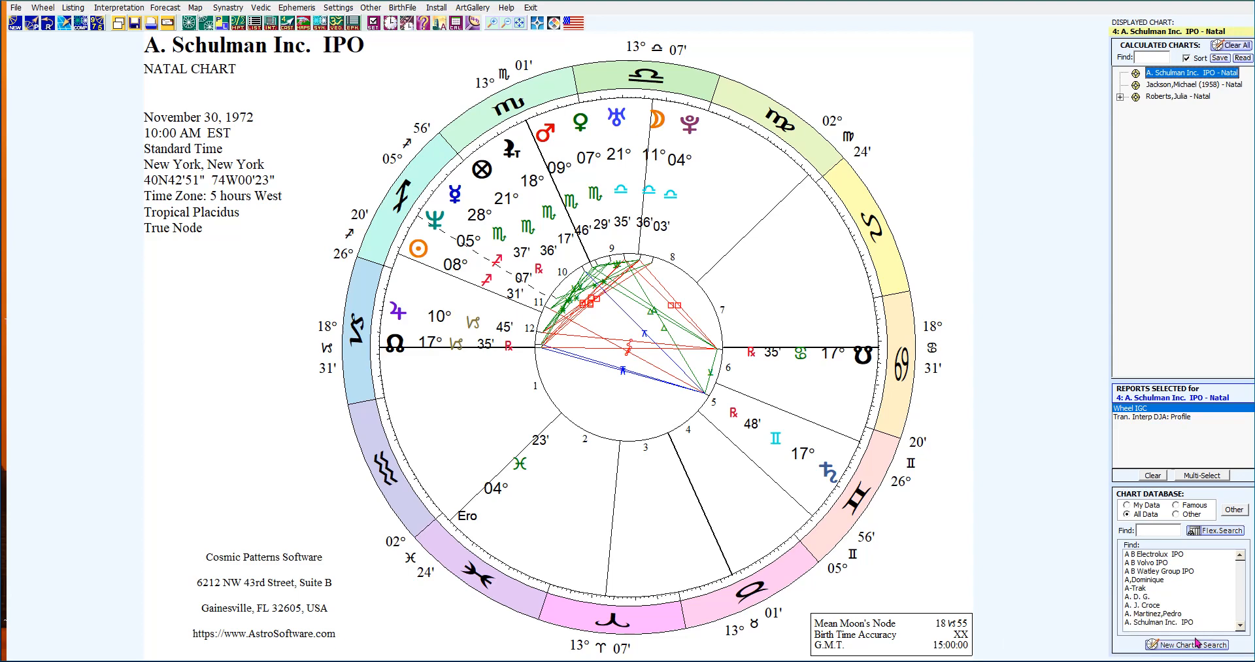
key("super+space")
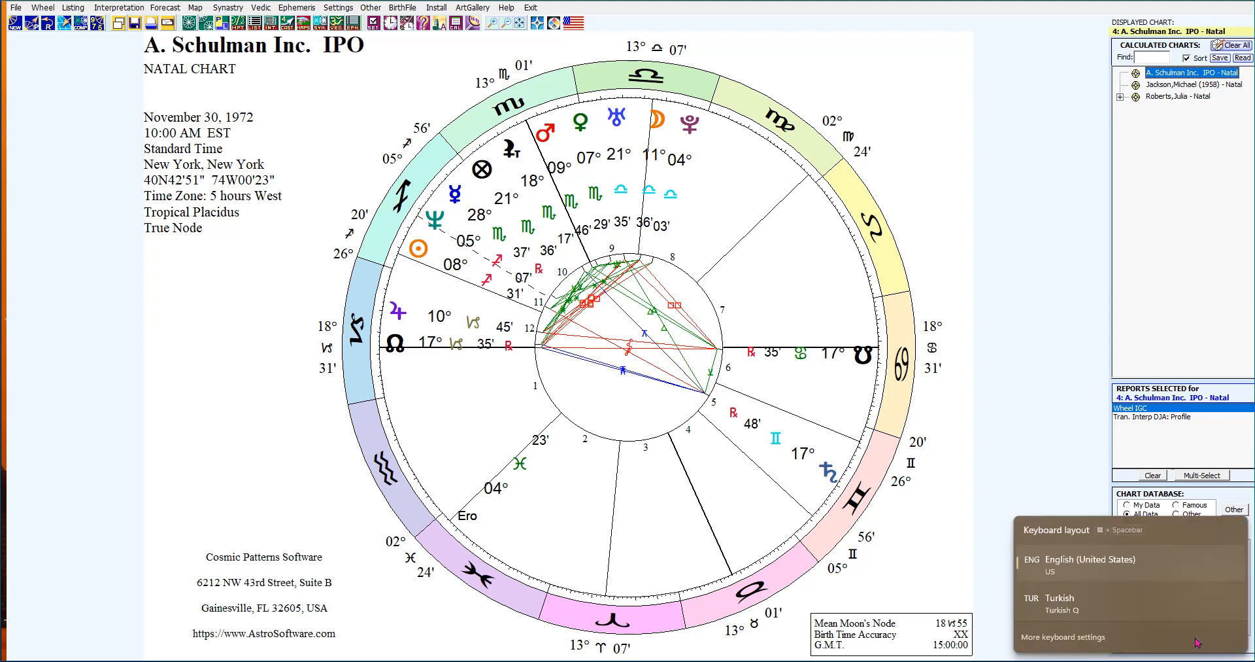
left_click(1033, 661)
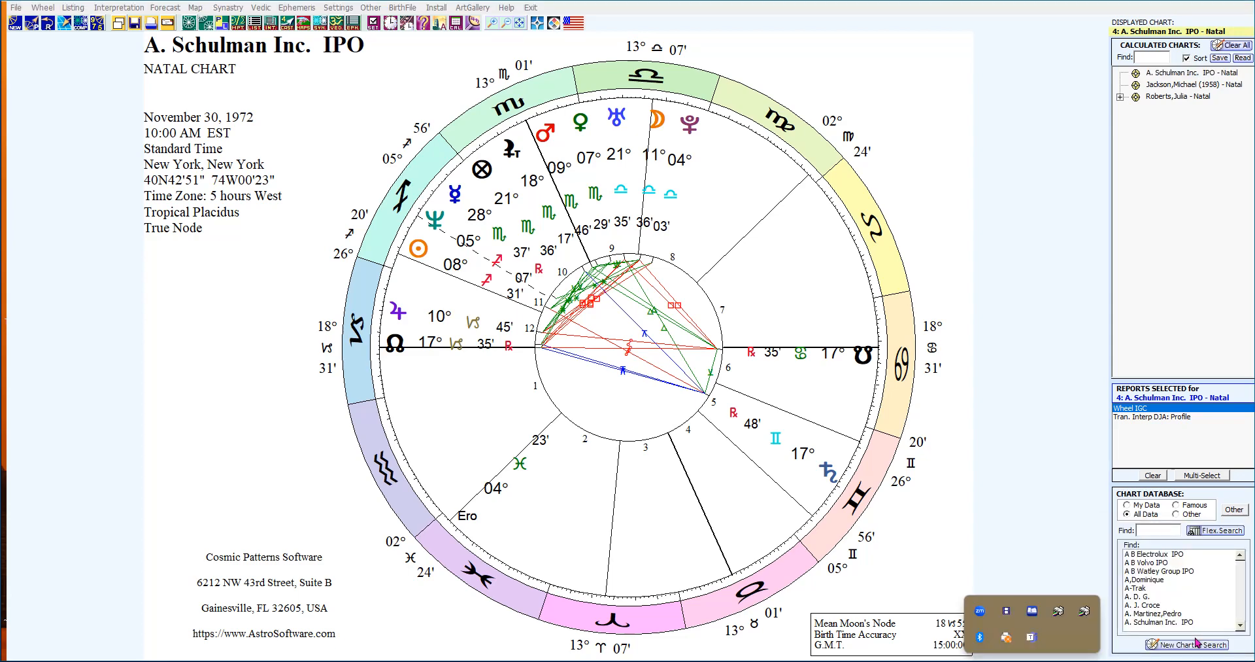